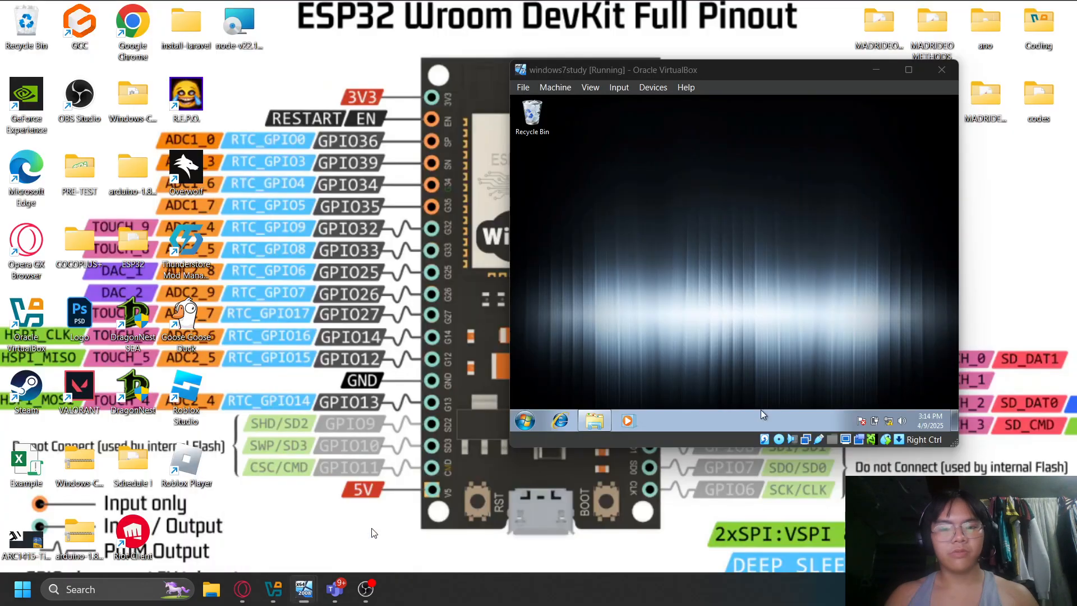
- On the Windows 7 VM, allow Remote Desktop connections from any version in Remote settings and apply
{"action": "left_click", "coordinate": [355, 517]}
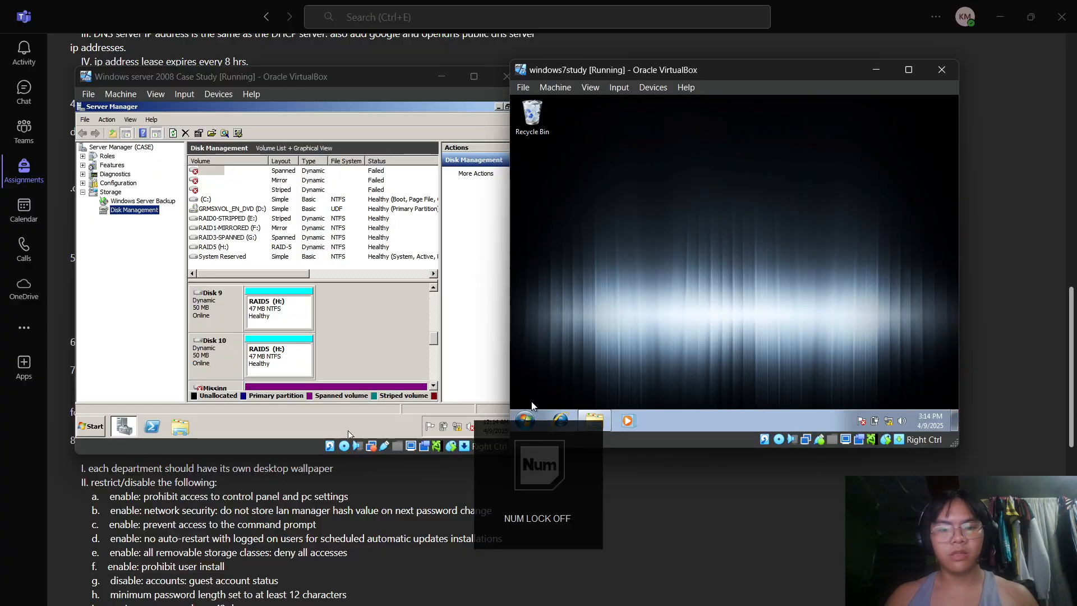
{"action": "left_click", "coordinate": [525, 421]}
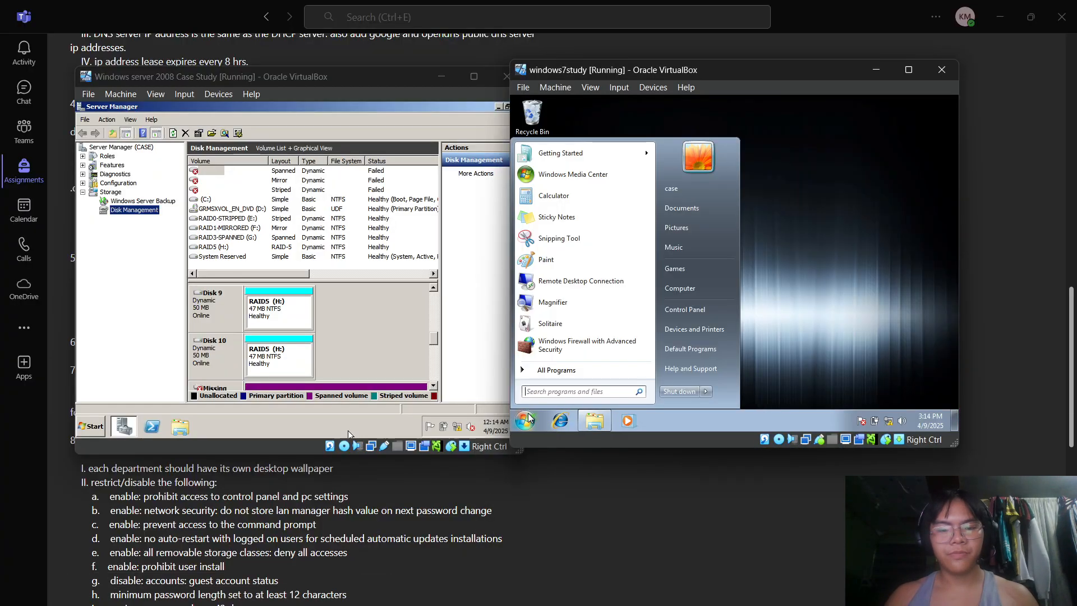
{"action": "right_click", "coordinate": [687, 288]}
{"action": "left_click", "coordinate": [745, 391]}
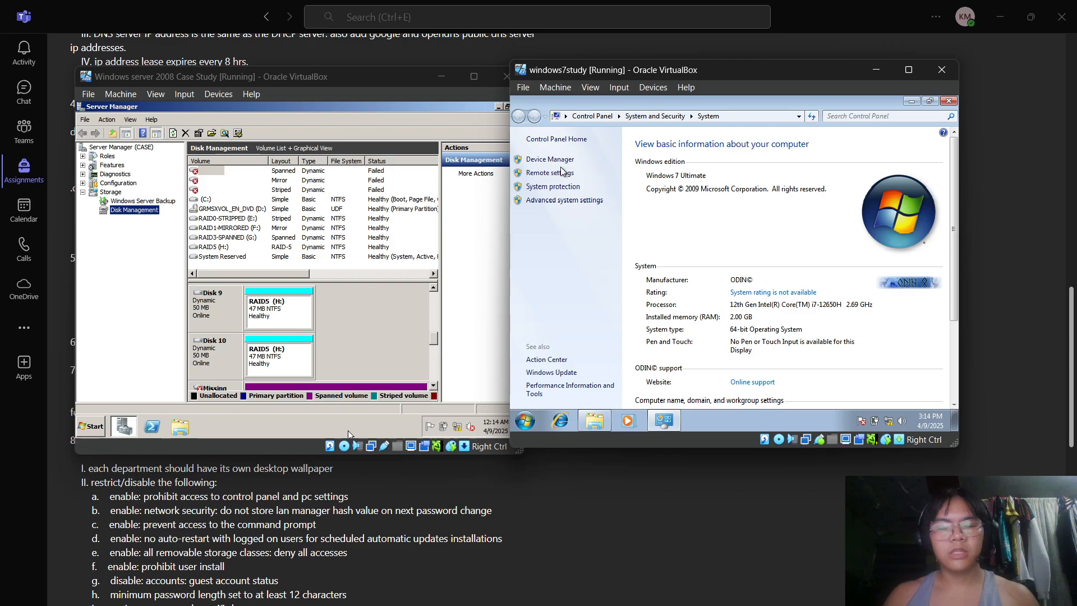
{"action": "left_click", "coordinate": [562, 174]}
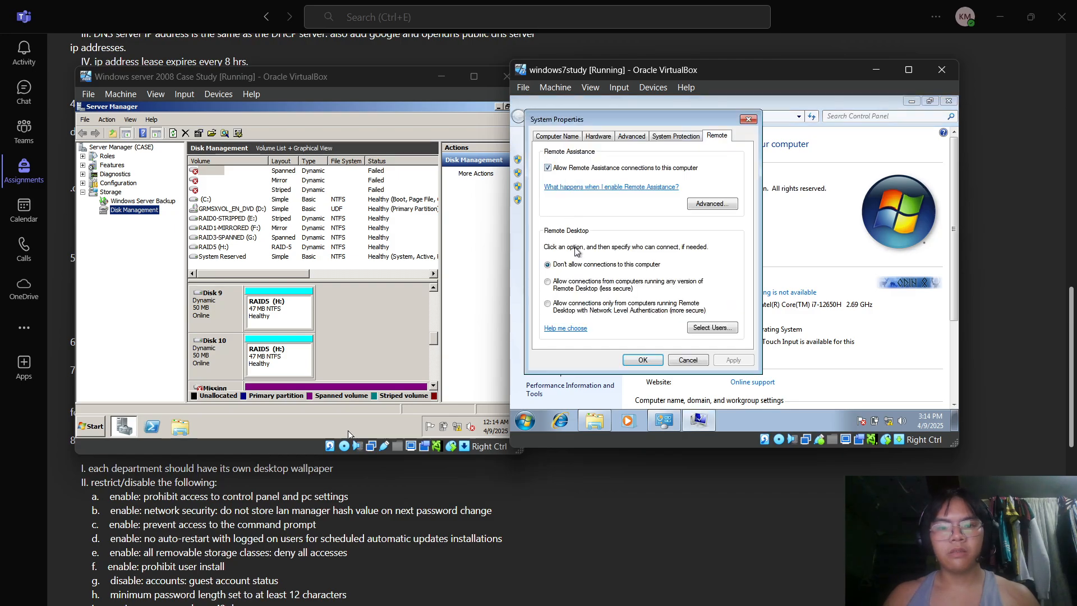
{"action": "left_click", "coordinate": [581, 286]}
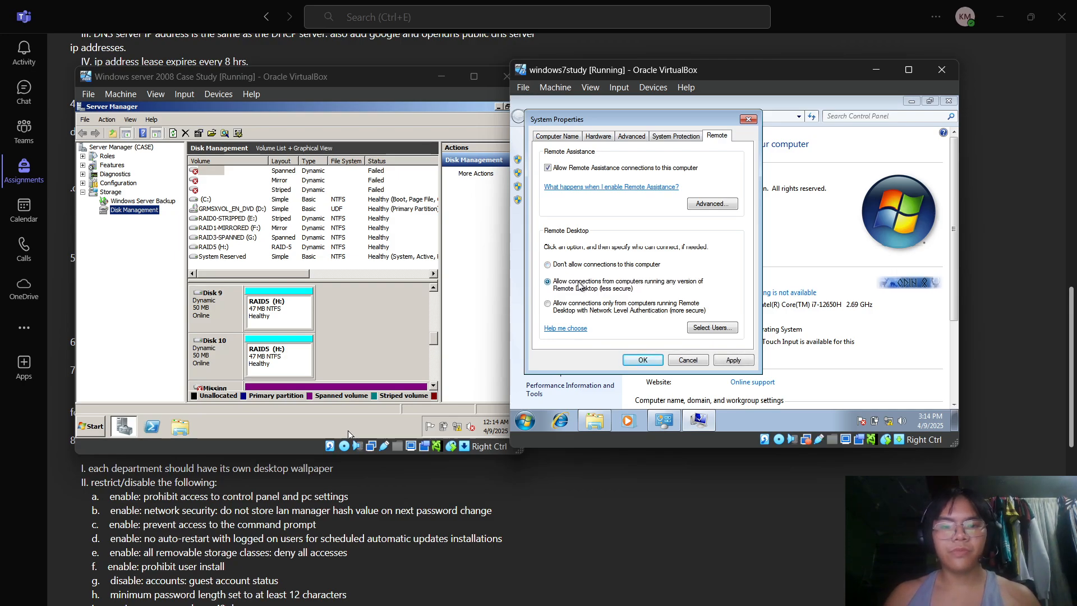
{"action": "left_click", "coordinate": [729, 359]}
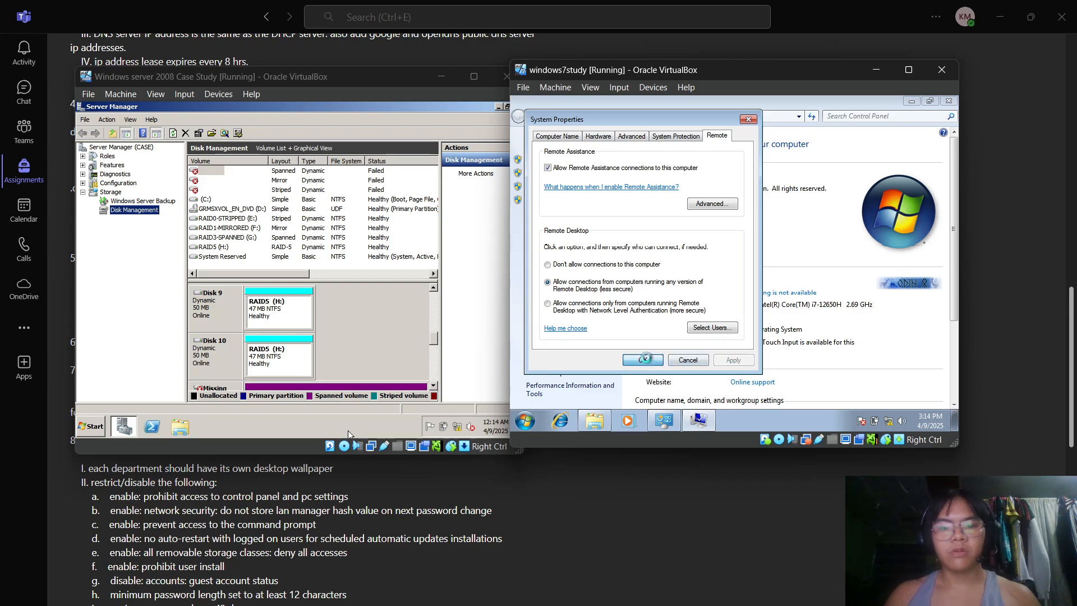
{"action": "left_click", "coordinate": [644, 360]}
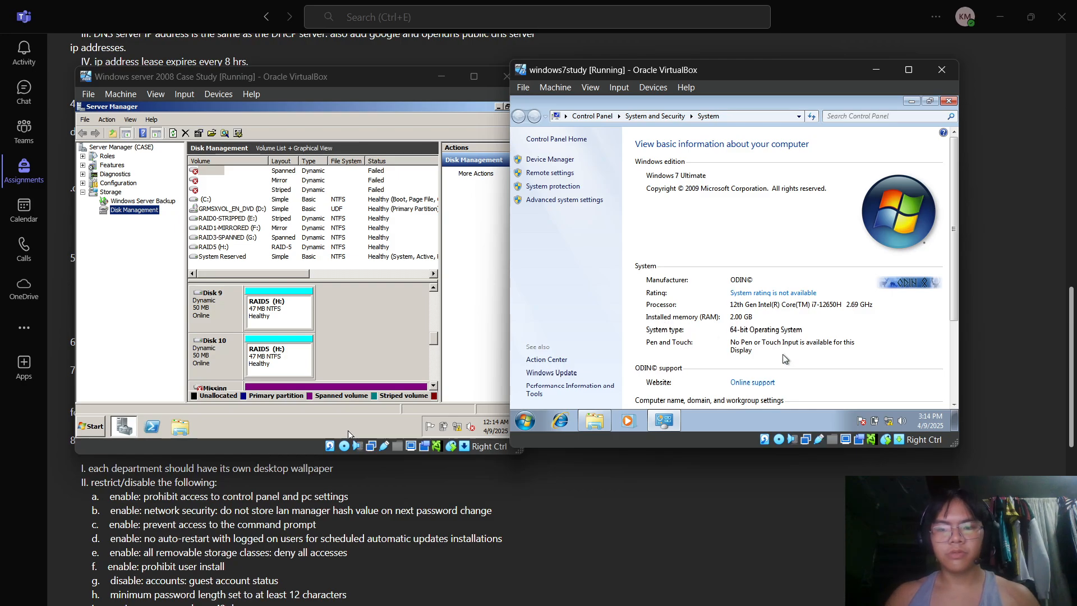
{"action": "scroll", "coordinate": [954, 310], "scroll_direction": "down", "scroll_amount": 2}
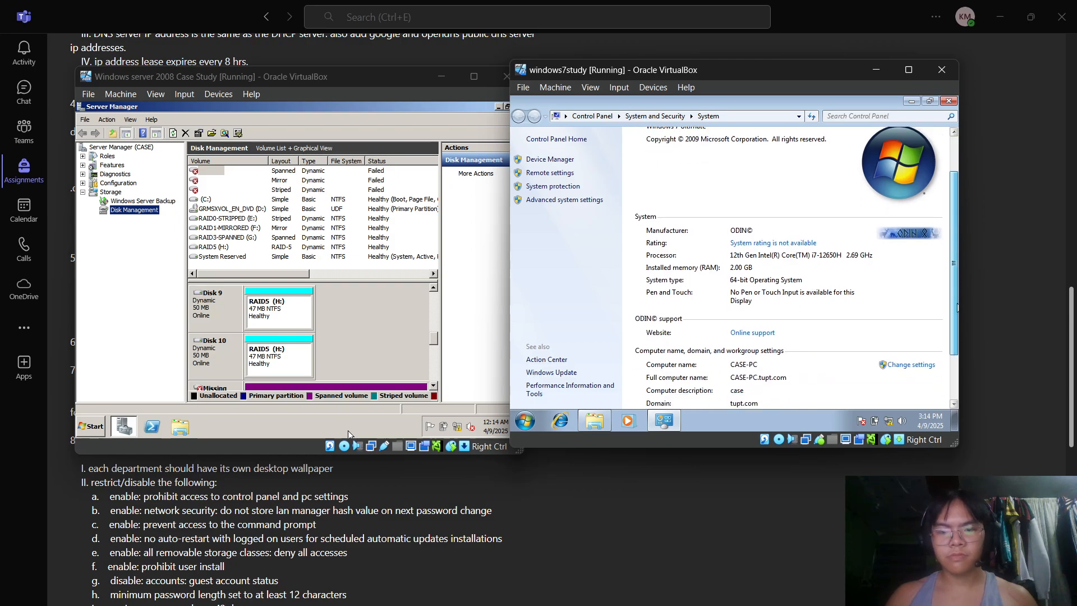
{"action": "left_click", "coordinate": [532, 419]}
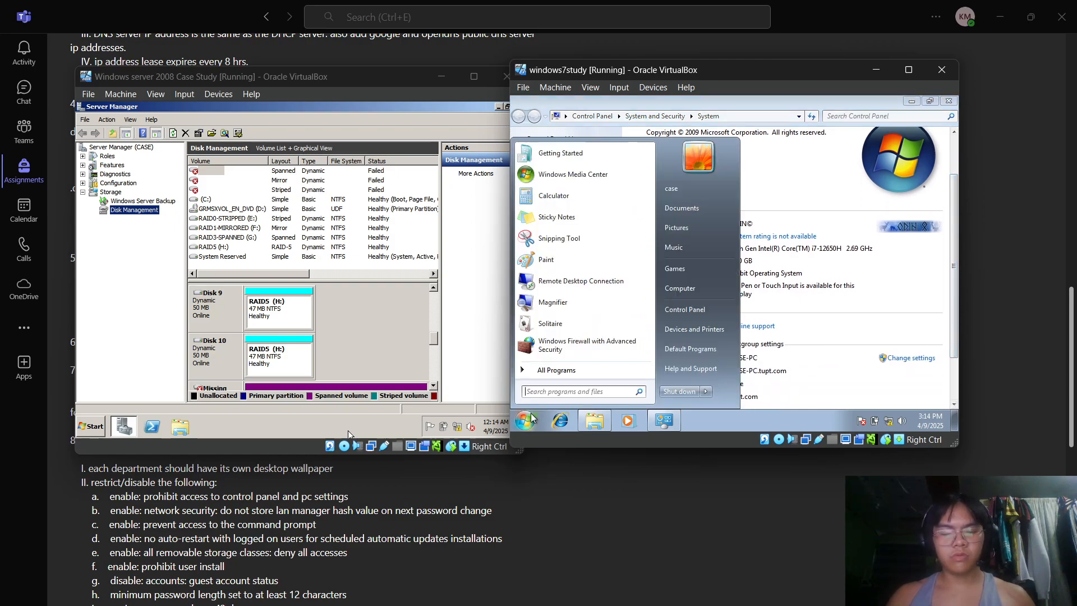
- From the Server 2008 VM, try a Remote Desktop Connection to CASE-PC and dismiss the failure message
{"action": "left_click", "coordinate": [500, 106]}
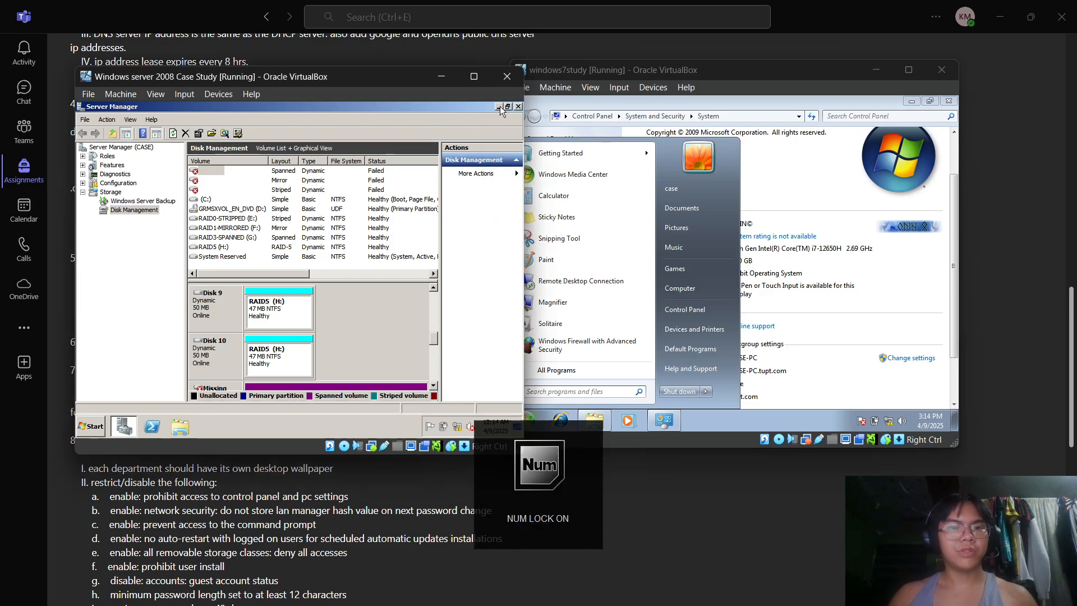
{"action": "left_click", "coordinate": [93, 427]}
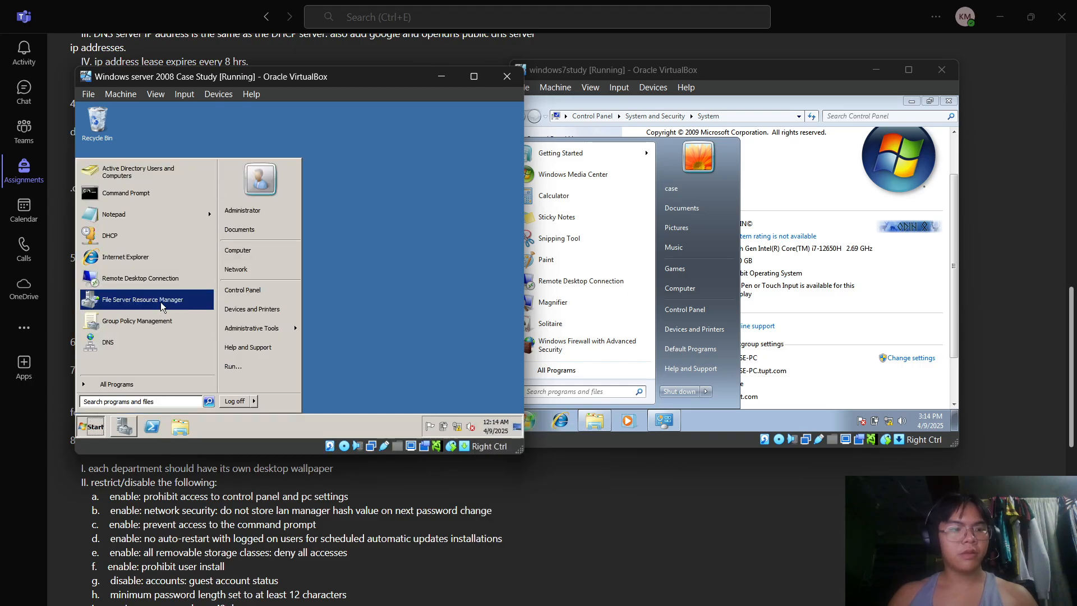
{"action": "left_click", "coordinate": [169, 286]}
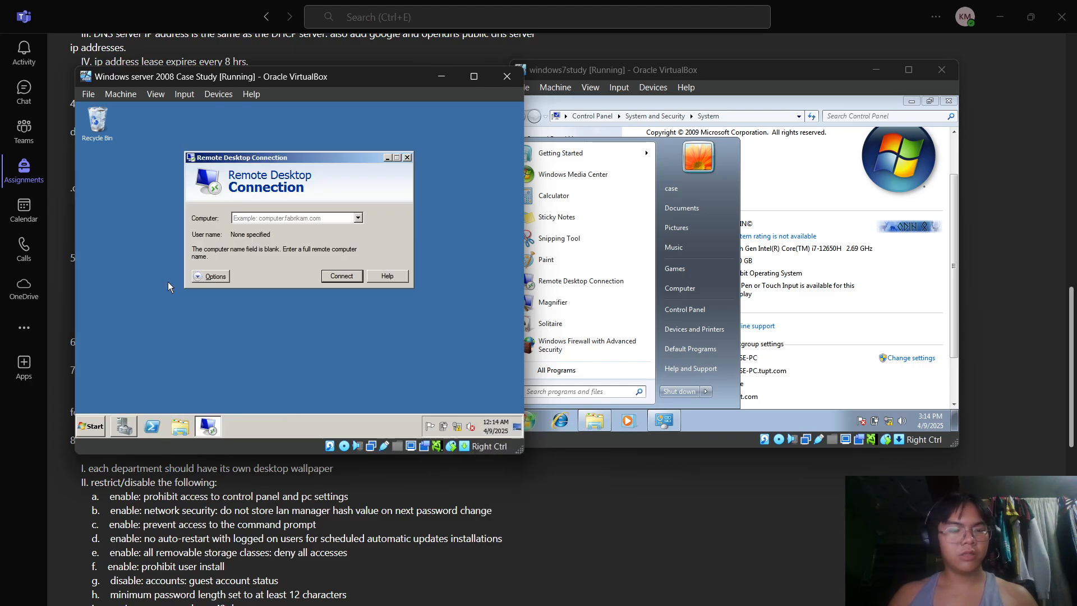
{"action": "type", "text": "CASE-"}
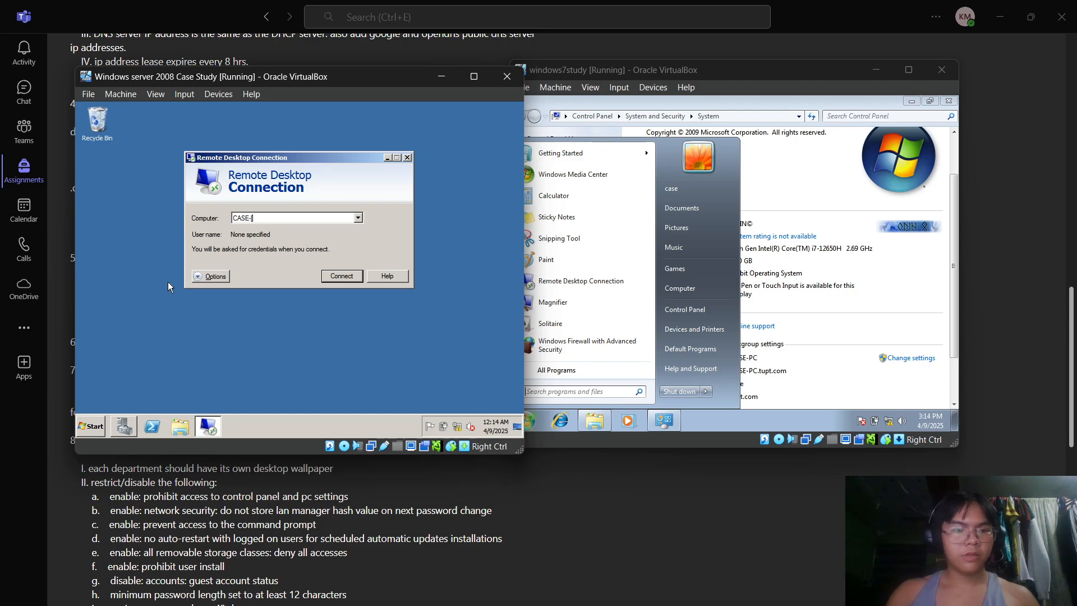
{"action": "type", "text": "PC"}
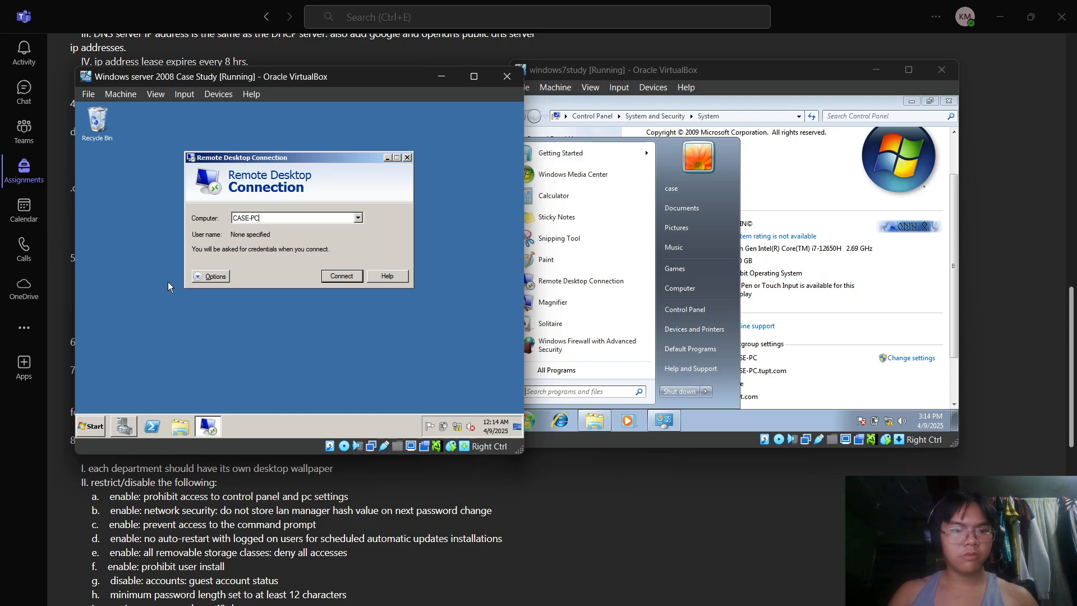
{"action": "key", "text": "Return"}
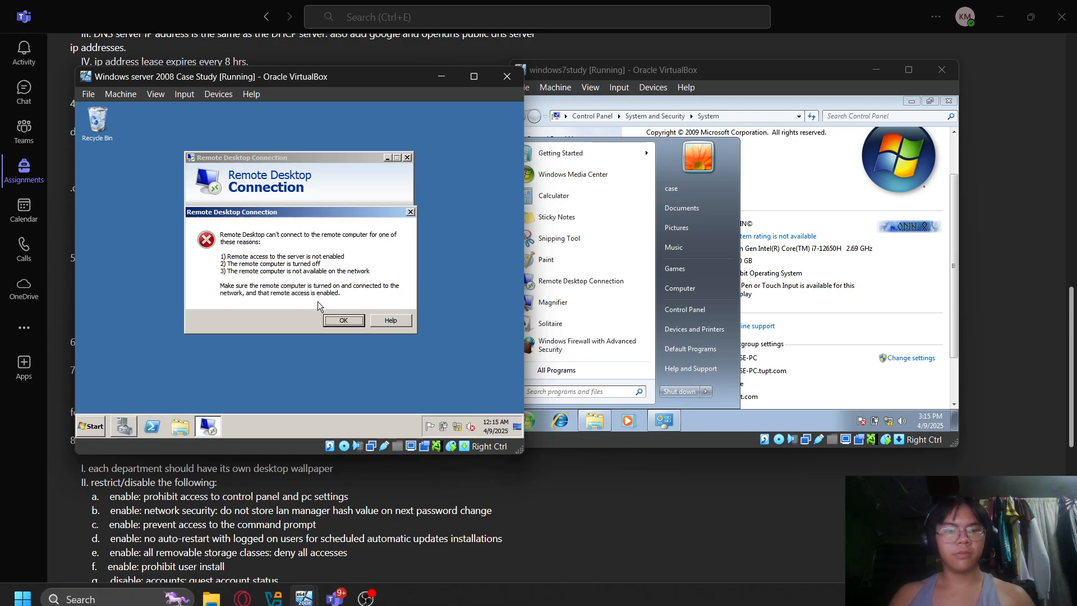
{"action": "left_click", "coordinate": [341, 320]}
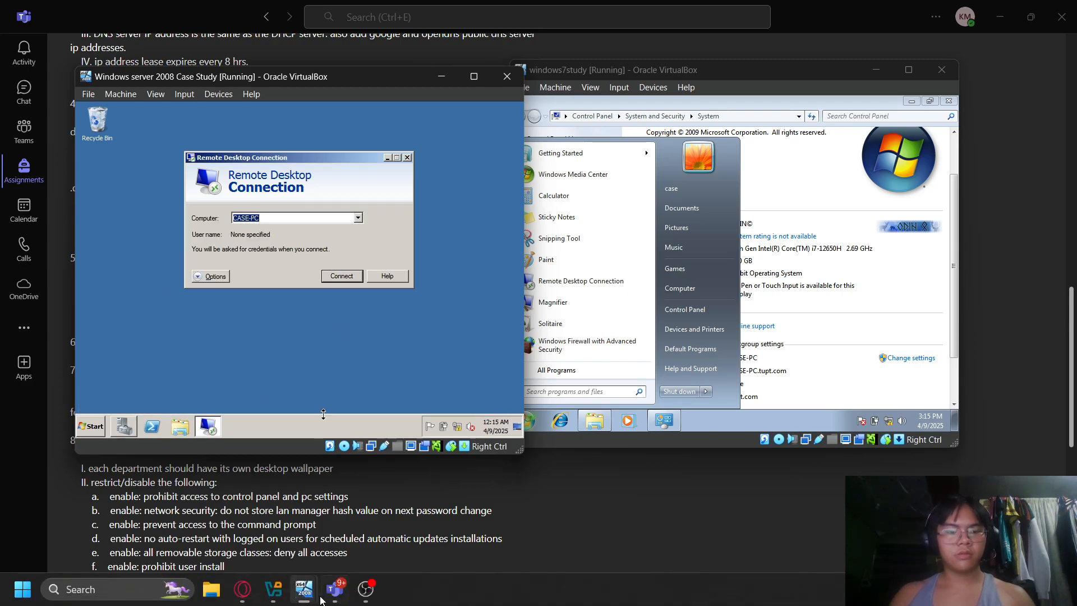
- Enter the Administrator password in the Windows Security prompt to connect to CASE-PC
{"action": "left_click", "coordinate": [366, 590]}
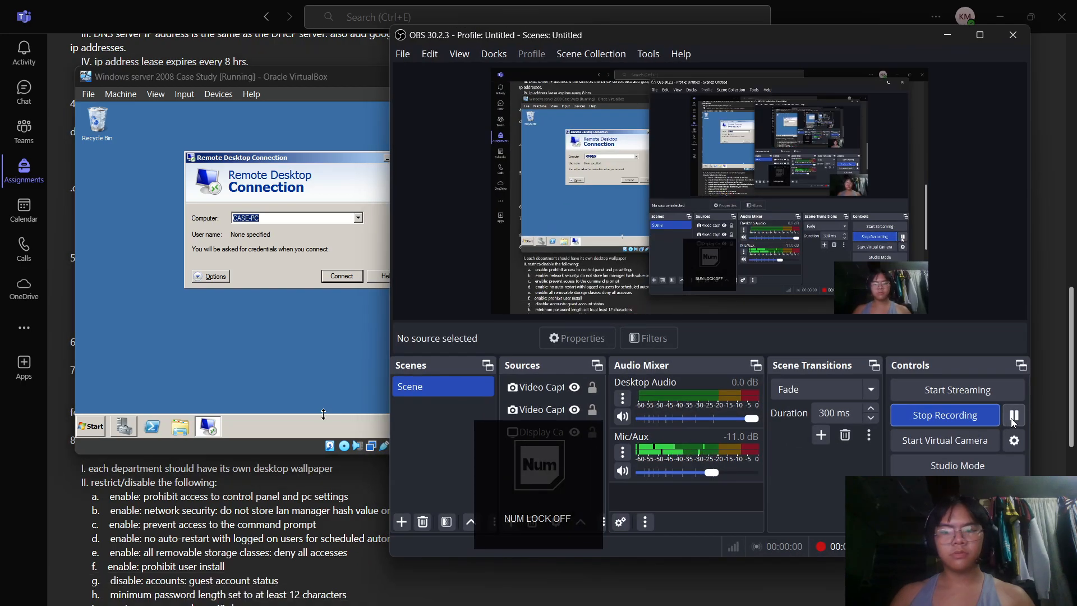
{"action": "left_click", "coordinate": [938, 35]}
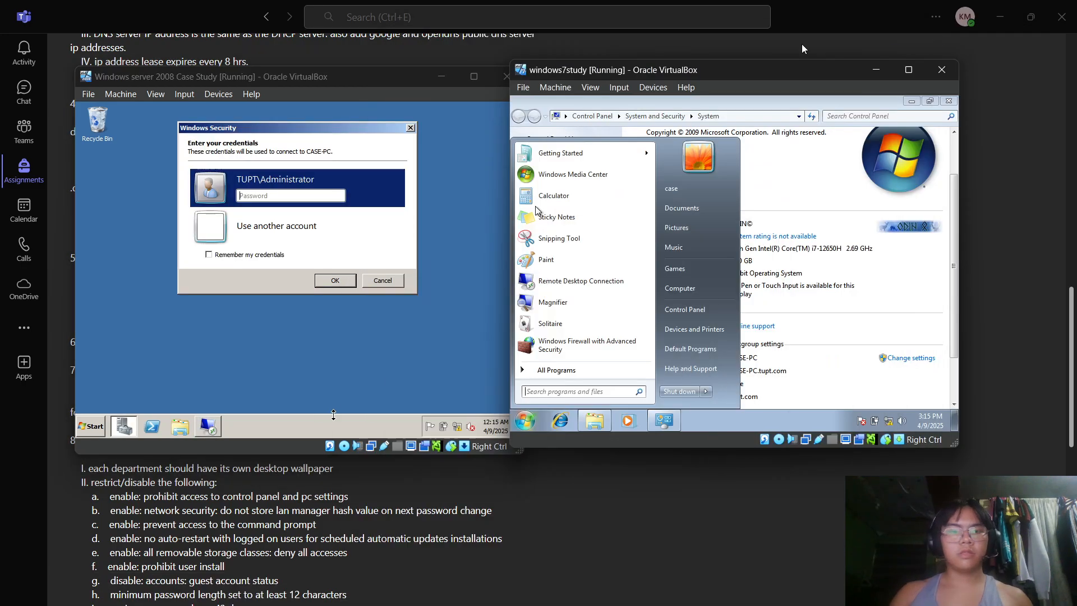
{"action": "left_click", "coordinate": [284, 198]}
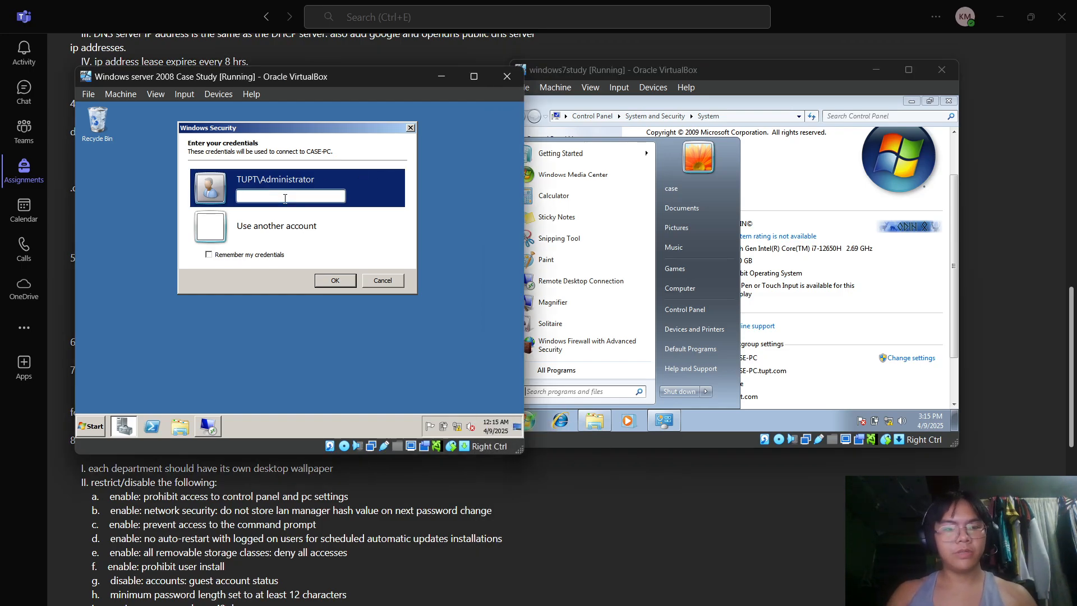
{"action": "type", "text": "••"}
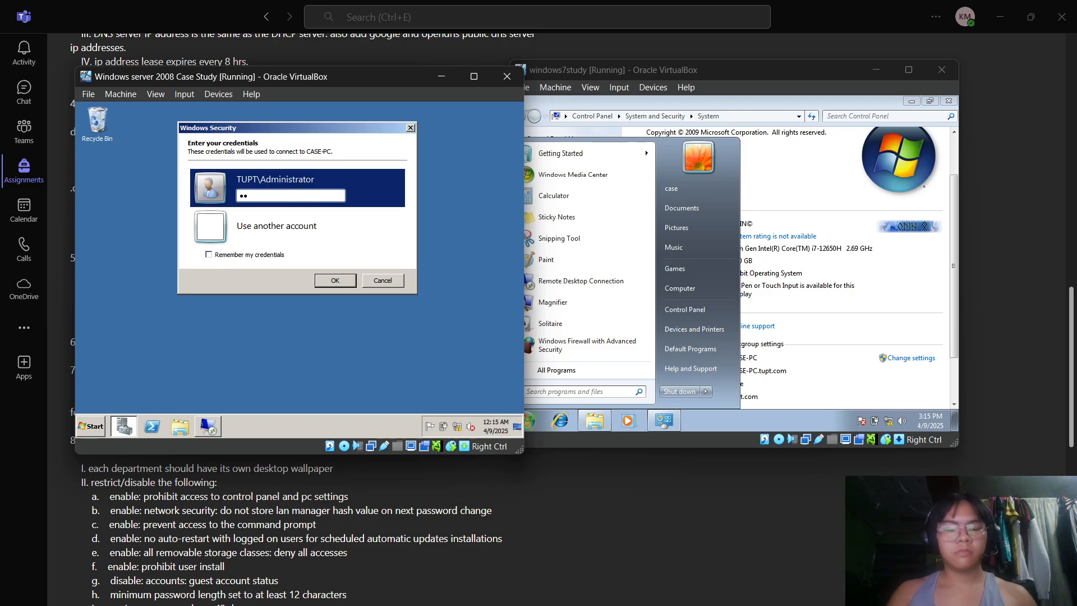
{"action": "type", "text": "••••••"}
{"action": "key", "text": "Return"}
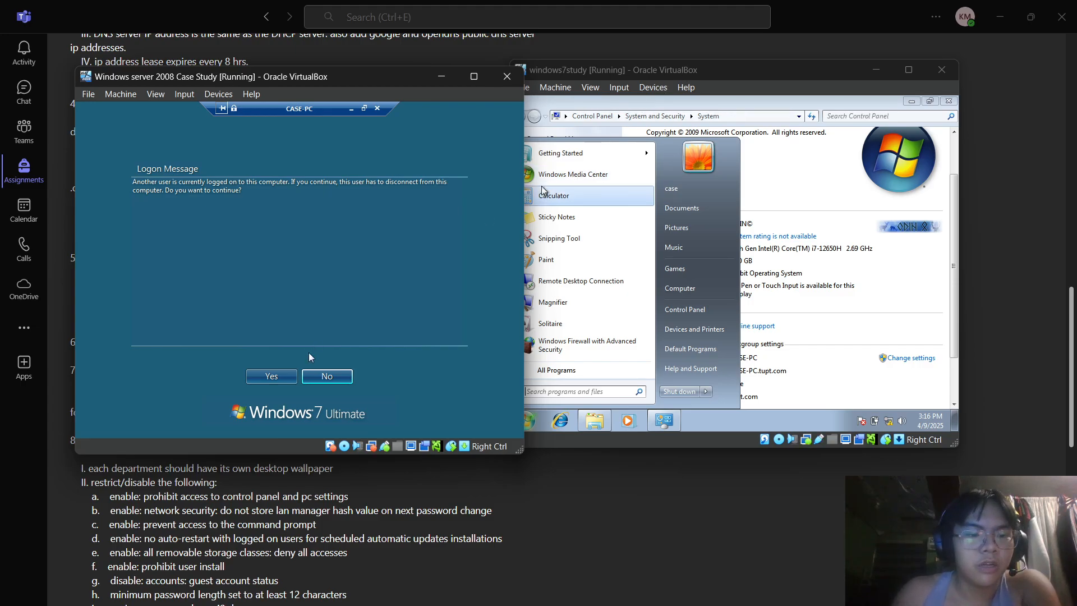
- Accept disconnecting CASE-PC's logged-on user and move the Server 2008 VM window toward the centre
{"action": "left_click", "coordinate": [275, 377]}
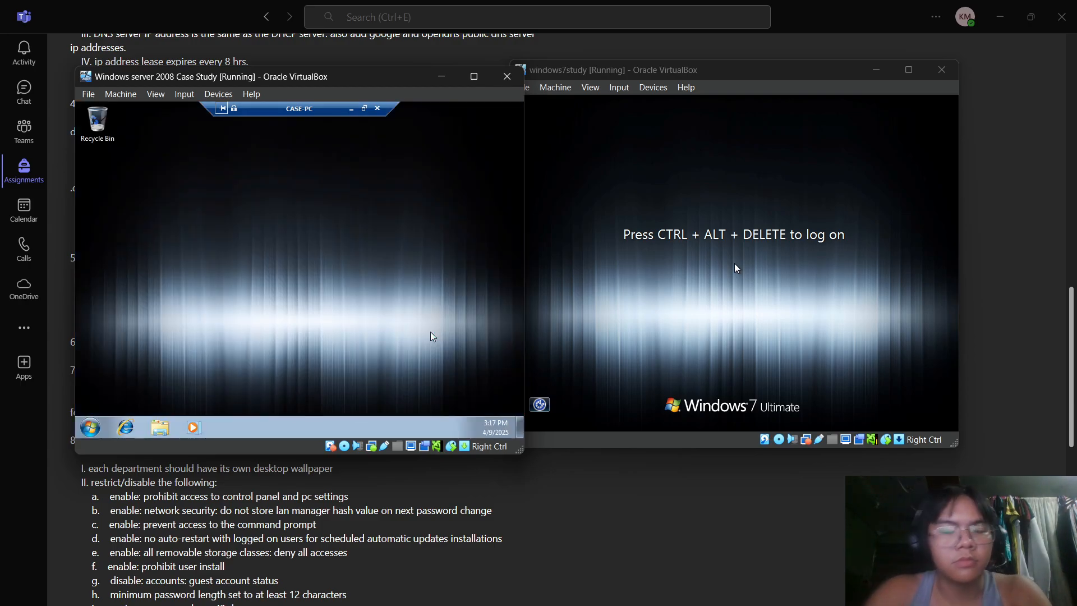
{"action": "left_click_drag", "start_coordinate": [370, 76], "coordinate": [603, 87]}
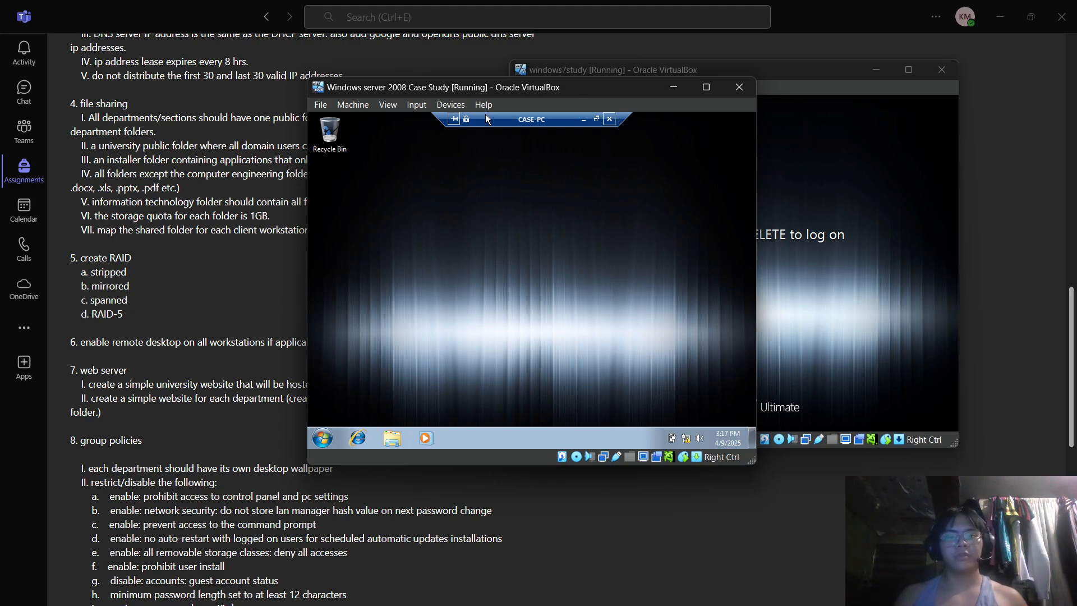
- Log off the remote CASE-PC session from its Start menu
{"action": "left_click", "coordinate": [323, 443]}
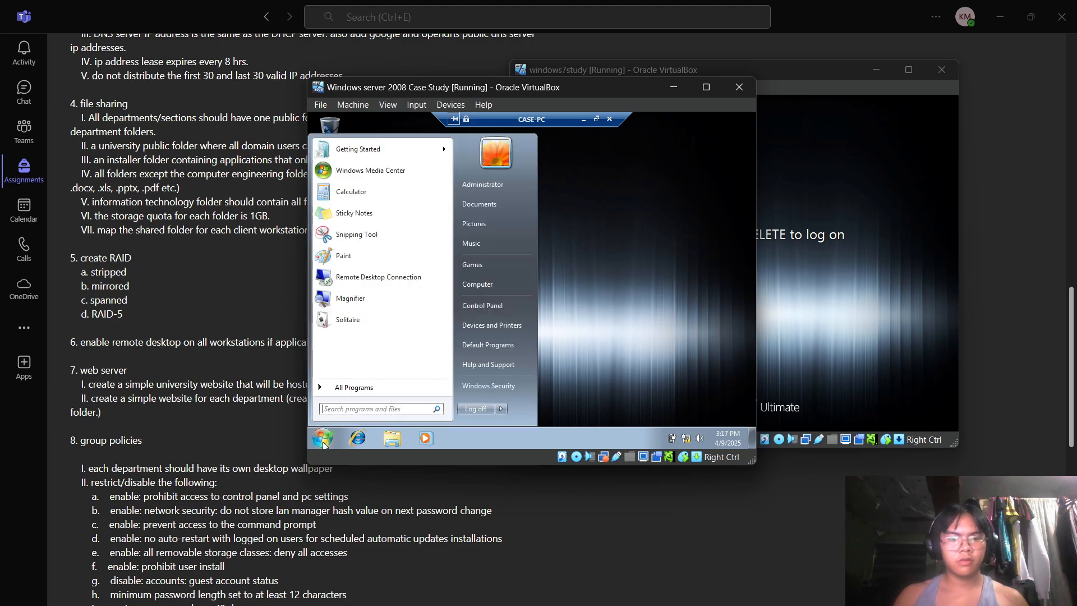
{"action": "left_click", "coordinate": [475, 409]}
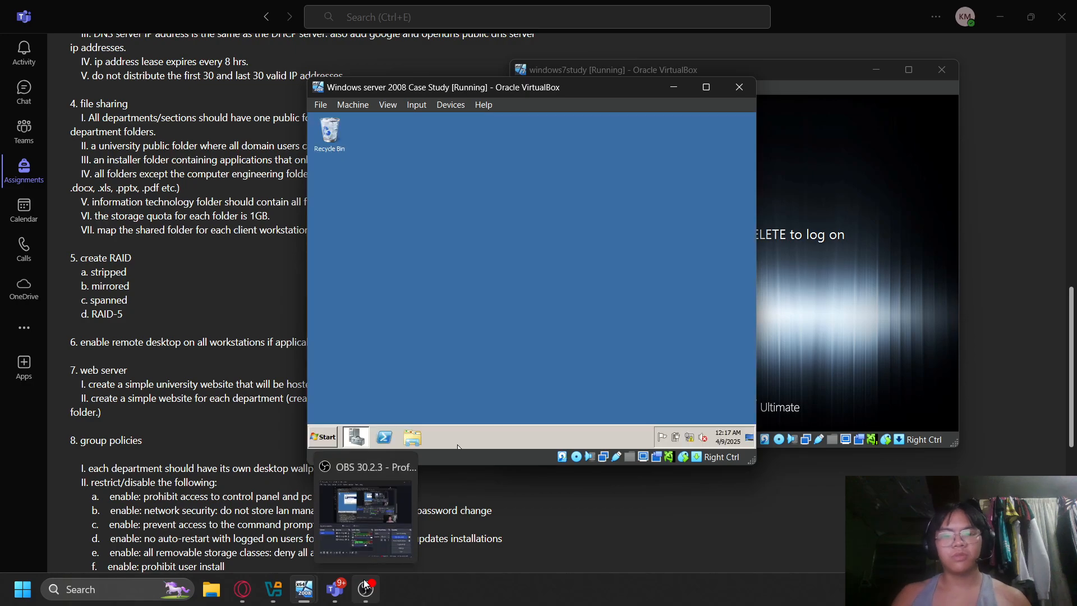
{"action": "left_click", "coordinate": [365, 584]}
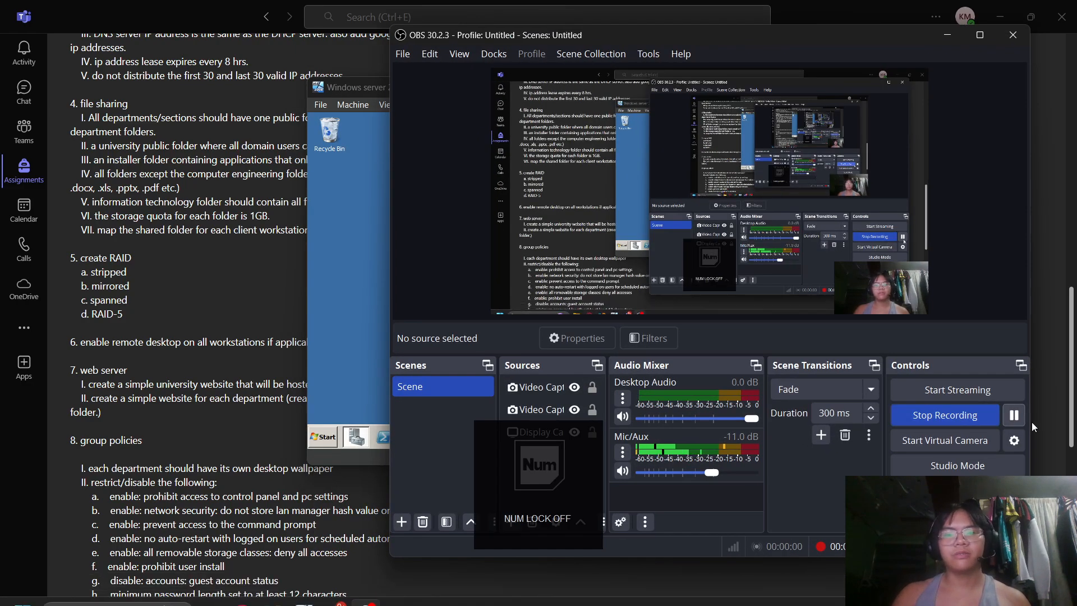
- Open the Windows XP VM's Start menu and the context menu for My Computer
{"action": "left_click", "coordinate": [955, 44]}
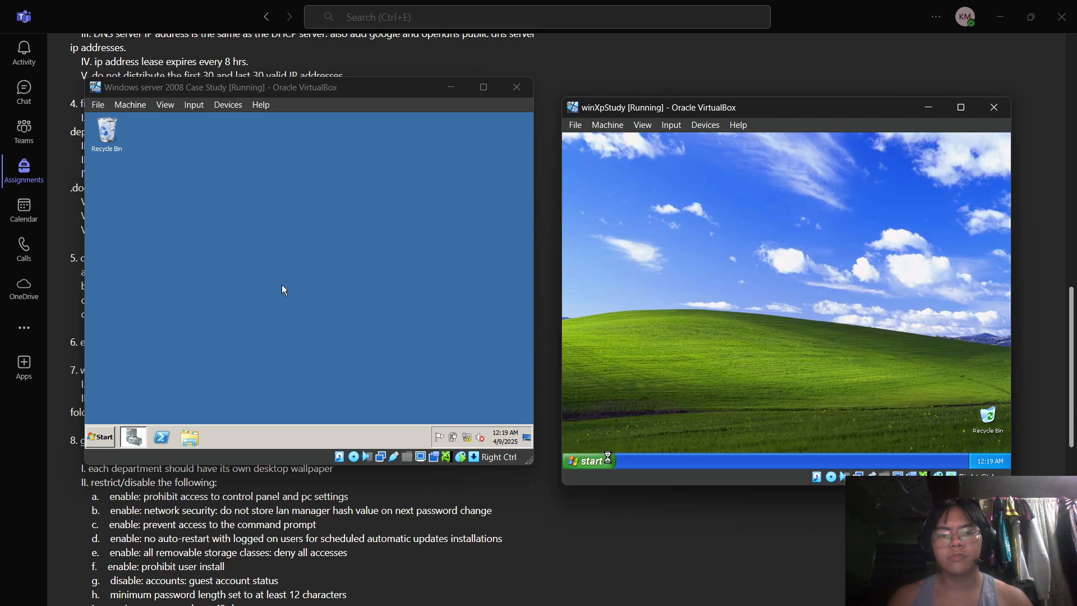
{"action": "left_click", "coordinate": [598, 460]}
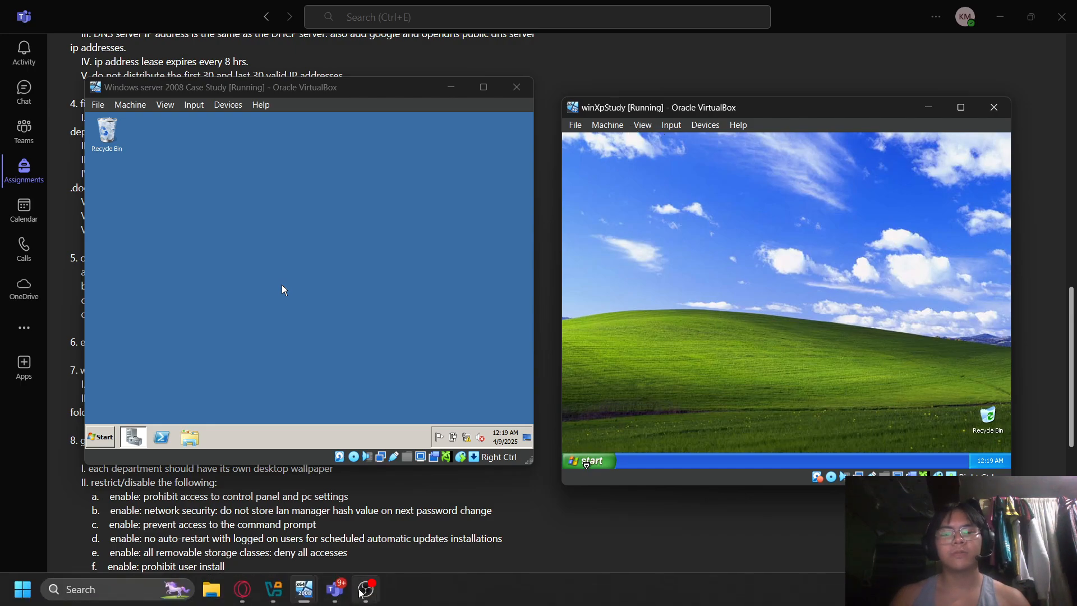
{"action": "left_click", "coordinate": [366, 590]}
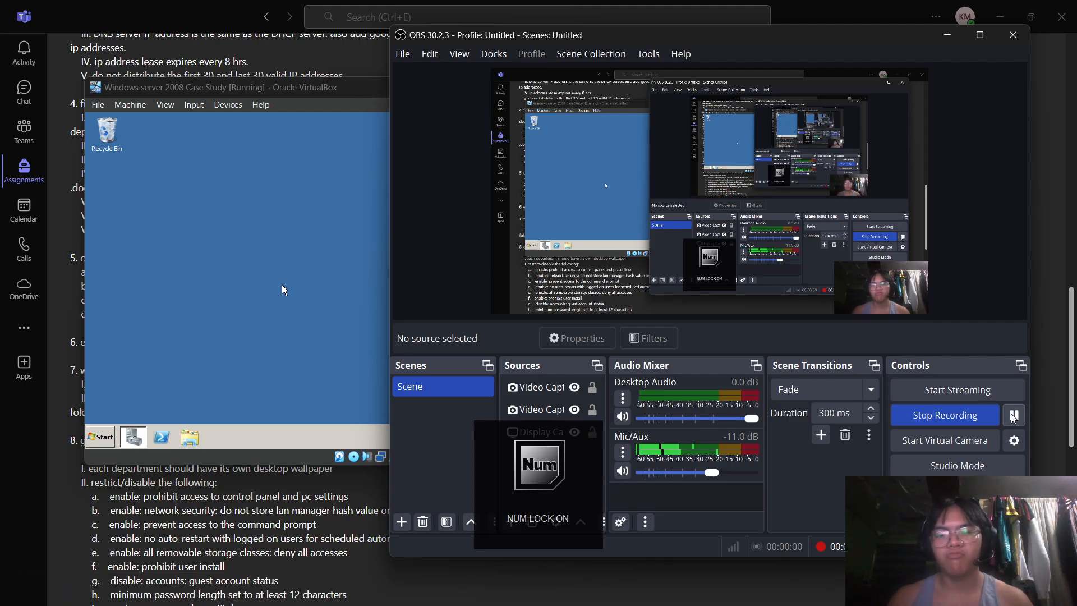
{"action": "left_click", "coordinate": [948, 35]}
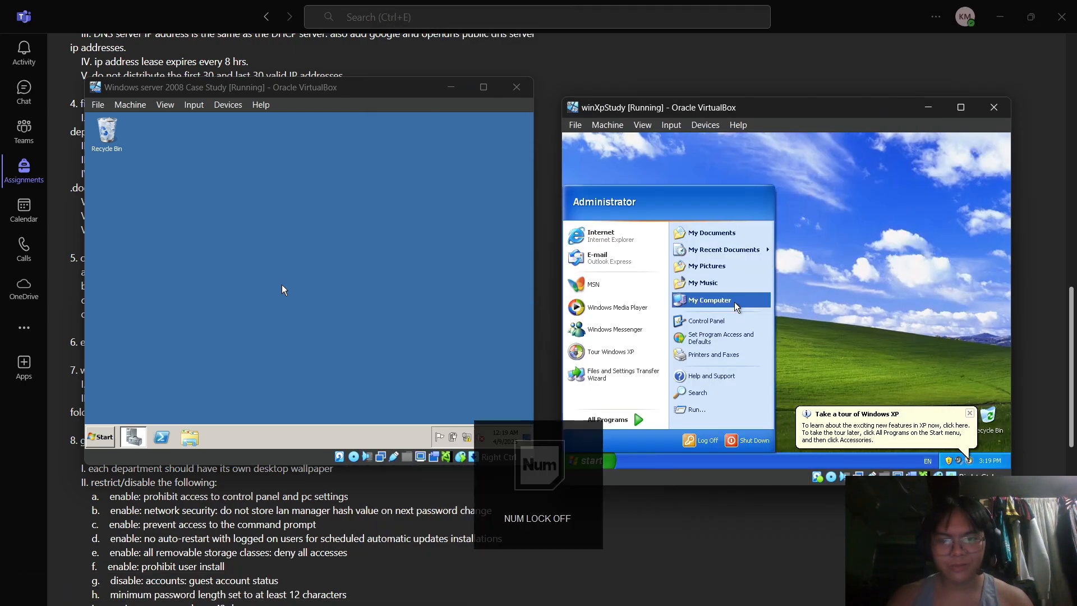
{"action": "right_click", "coordinate": [723, 301]}
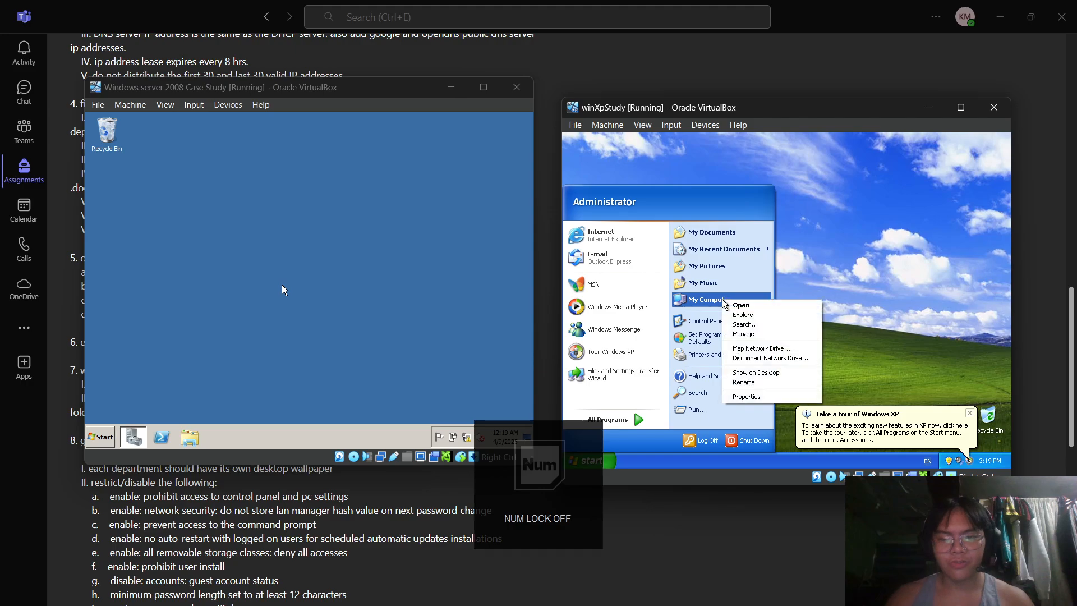
- Open the XP machine's System Properties, dismiss the low battery warning, and reach the Remote tab
{"action": "left_click", "coordinate": [767, 397]}
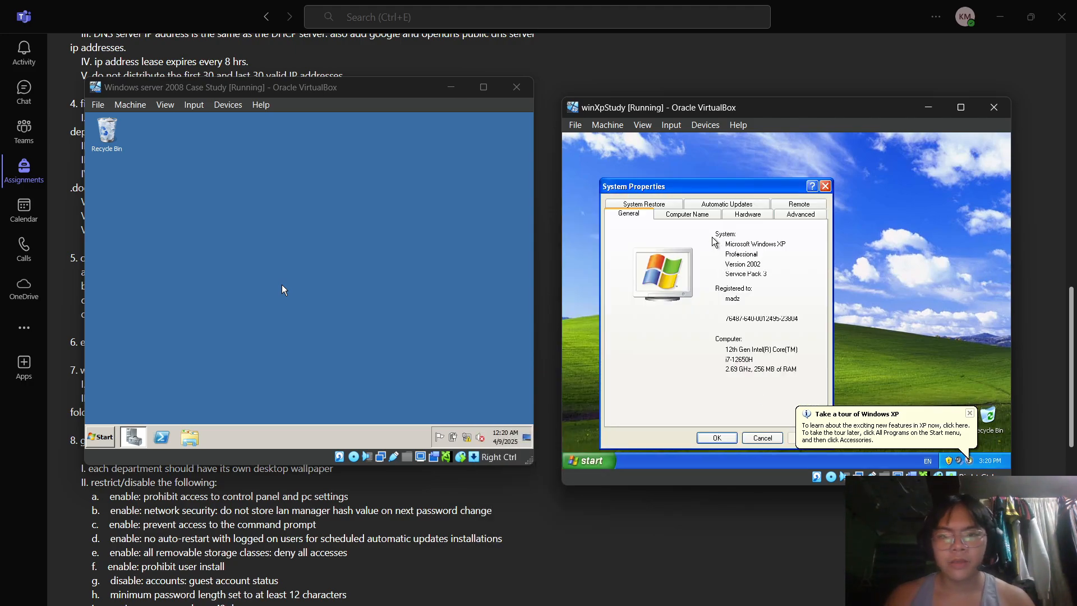
{"action": "left_click", "coordinate": [695, 216]}
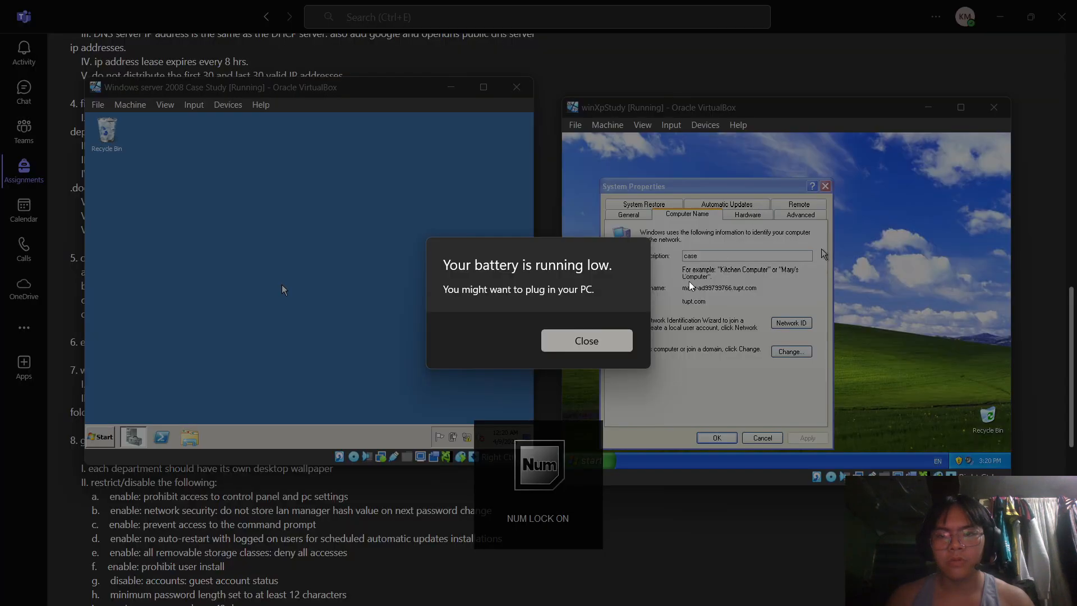
{"action": "left_click", "coordinate": [615, 339]}
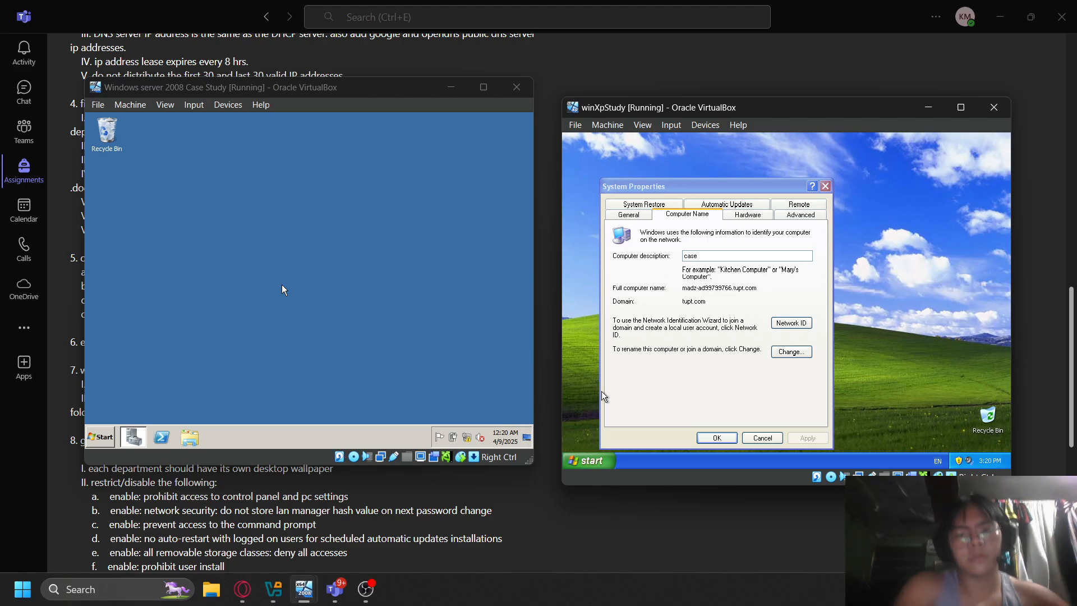
{"action": "left_click", "coordinate": [748, 214]}
{"action": "left_click", "coordinate": [788, 216]}
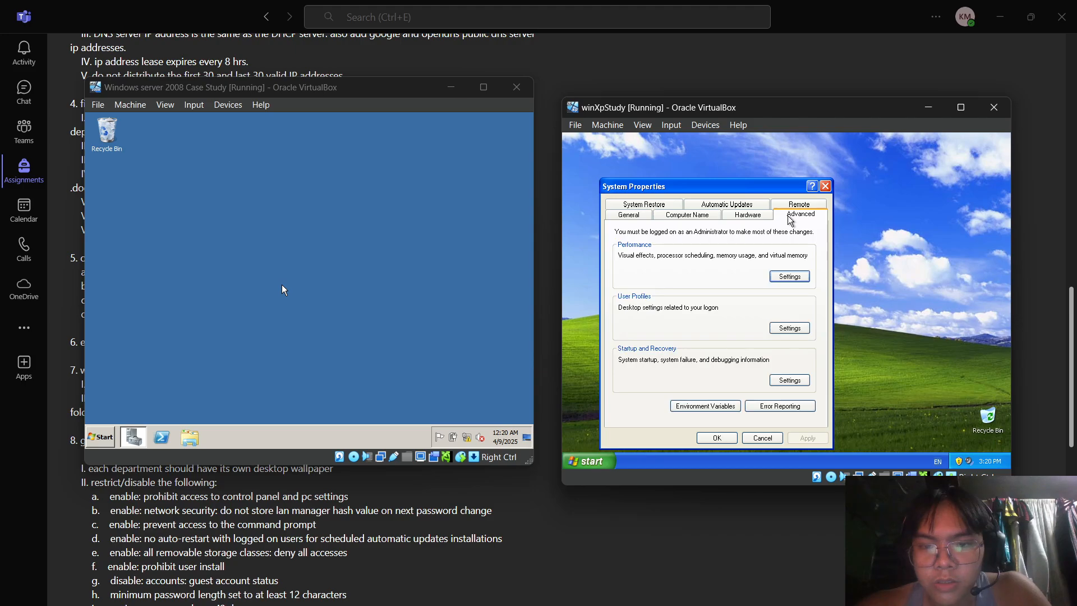
{"action": "left_click", "coordinate": [797, 205]}
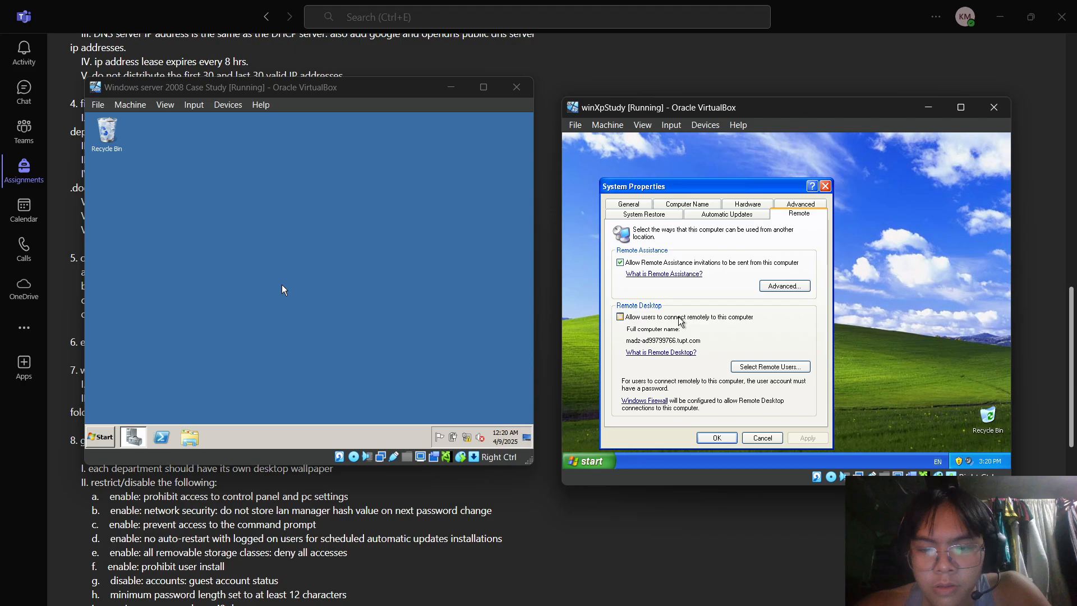
- Enable 'Allow users to connect remotely to this computer', apply it, and confirm with OK
{"action": "mouse_move", "coordinate": [432, 604]}
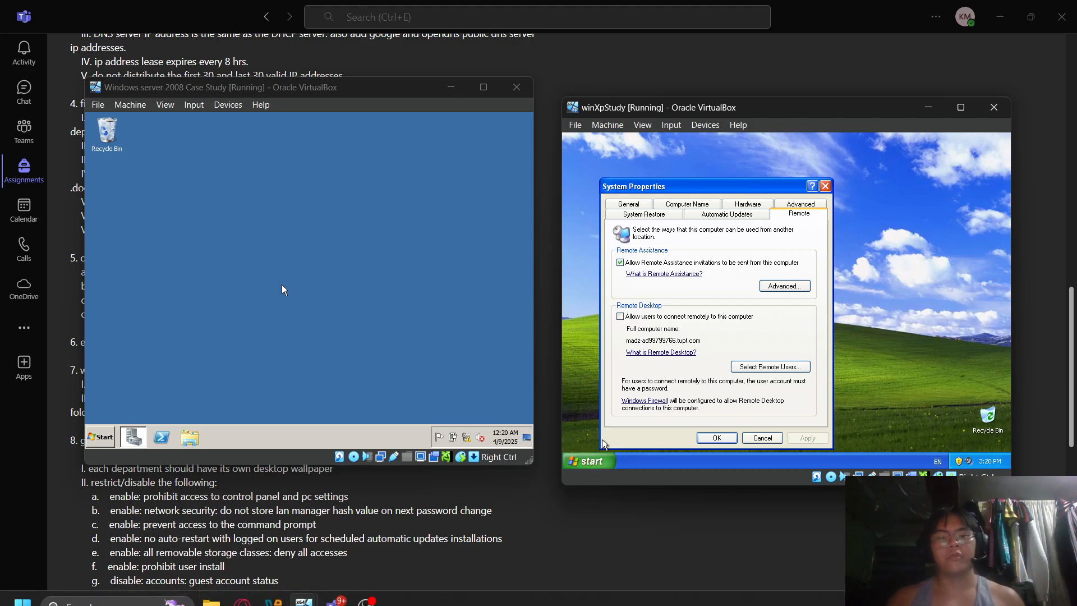
{"action": "left_click", "coordinate": [361, 593]}
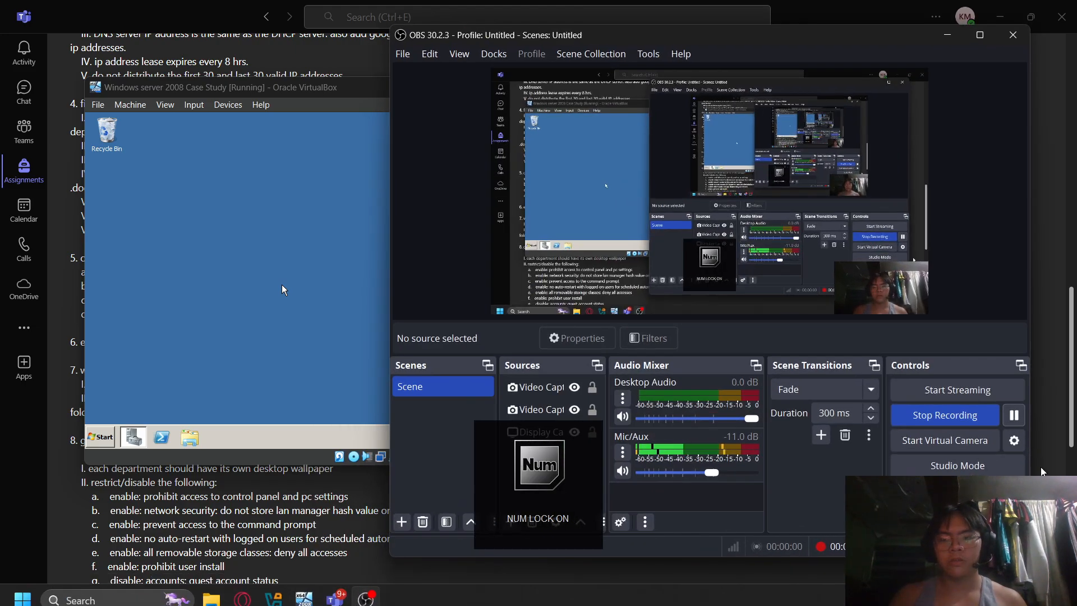
{"action": "left_click", "coordinate": [948, 34]}
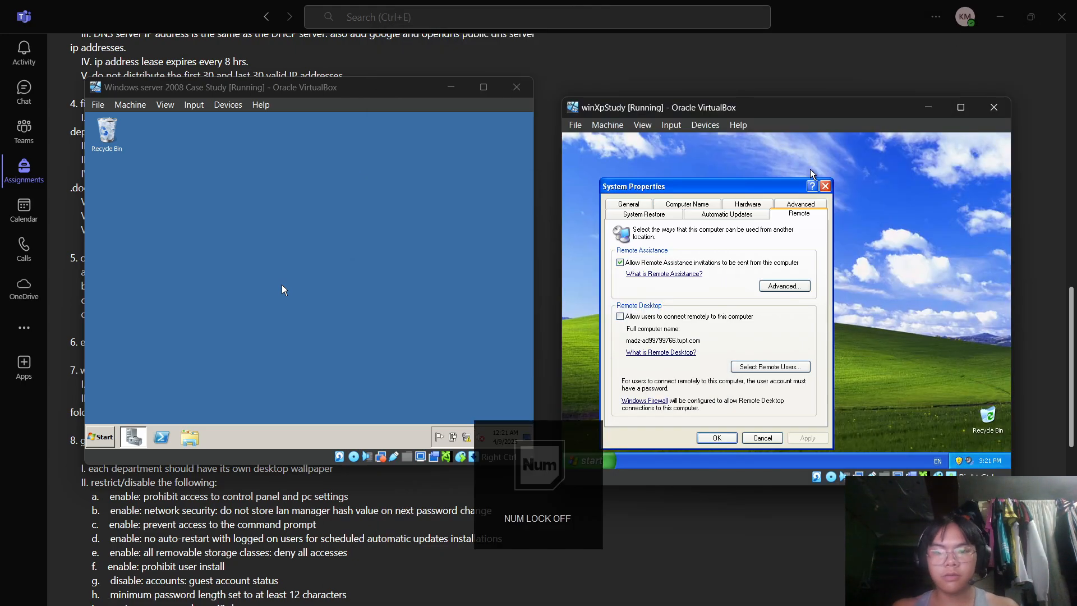
{"action": "left_click", "coordinate": [620, 316]}
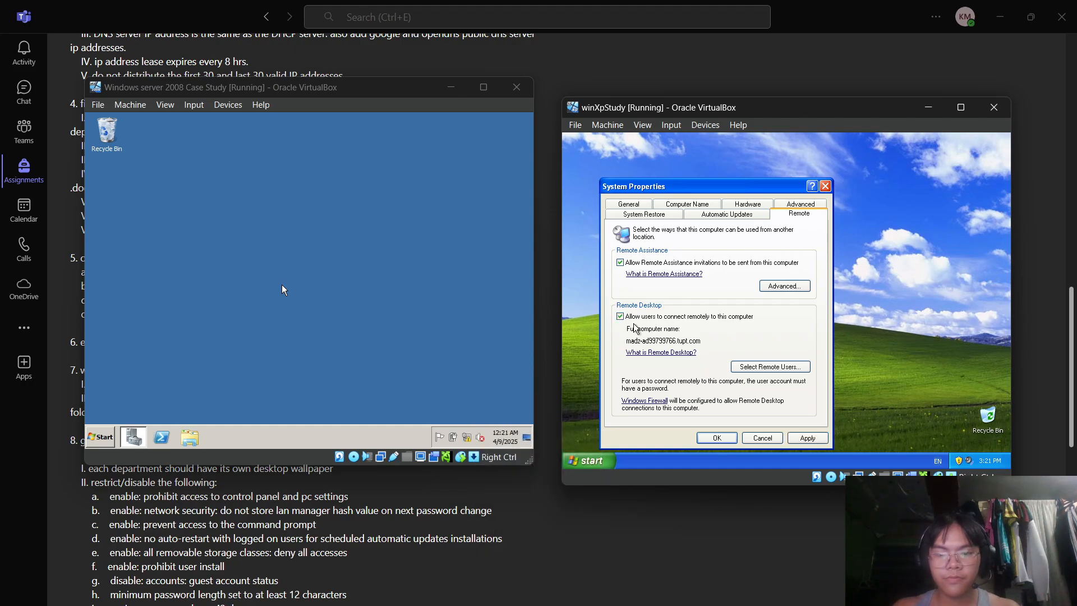
{"action": "left_click", "coordinate": [806, 438]}
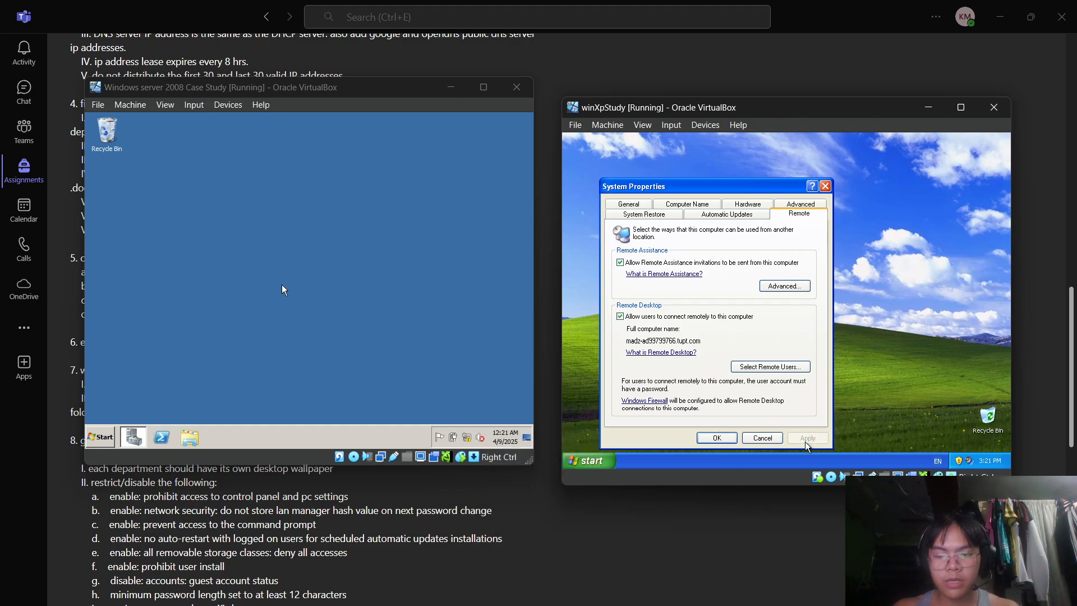
{"action": "left_click", "coordinate": [724, 438]}
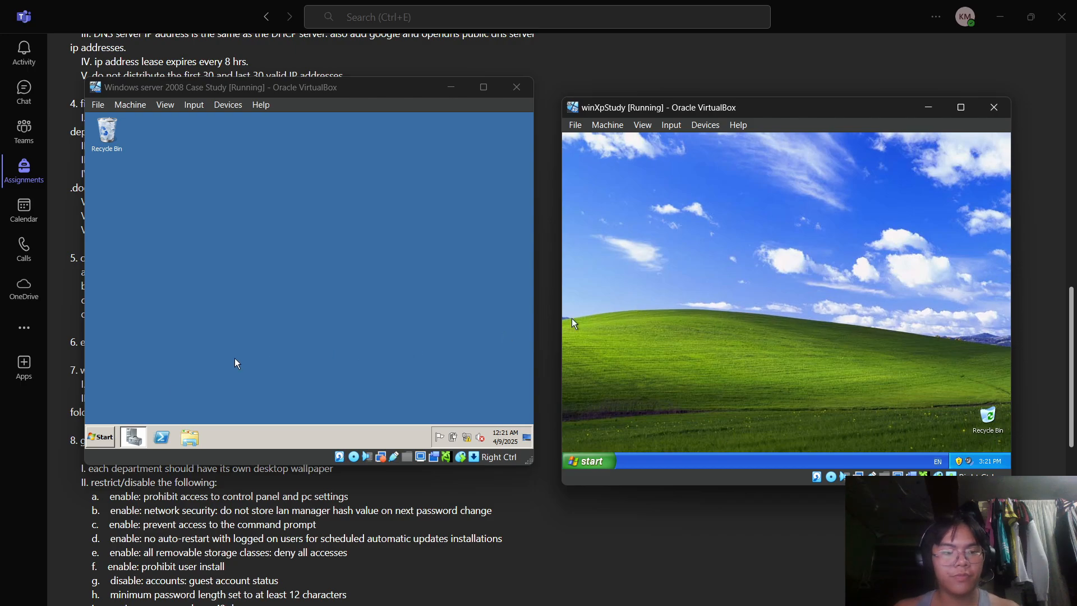
- Launch Active Directory Users and Computers from Administrative Tools to see CASE-PC and the XP computer
{"action": "left_click", "coordinate": [106, 438]}
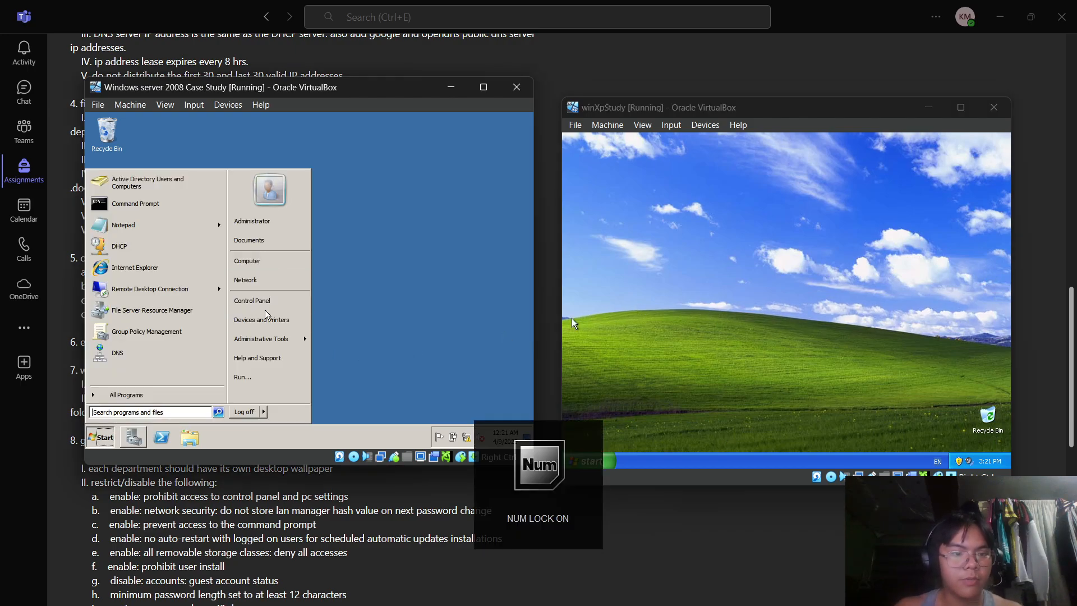
{"action": "mouse_move", "coordinate": [281, 336]}
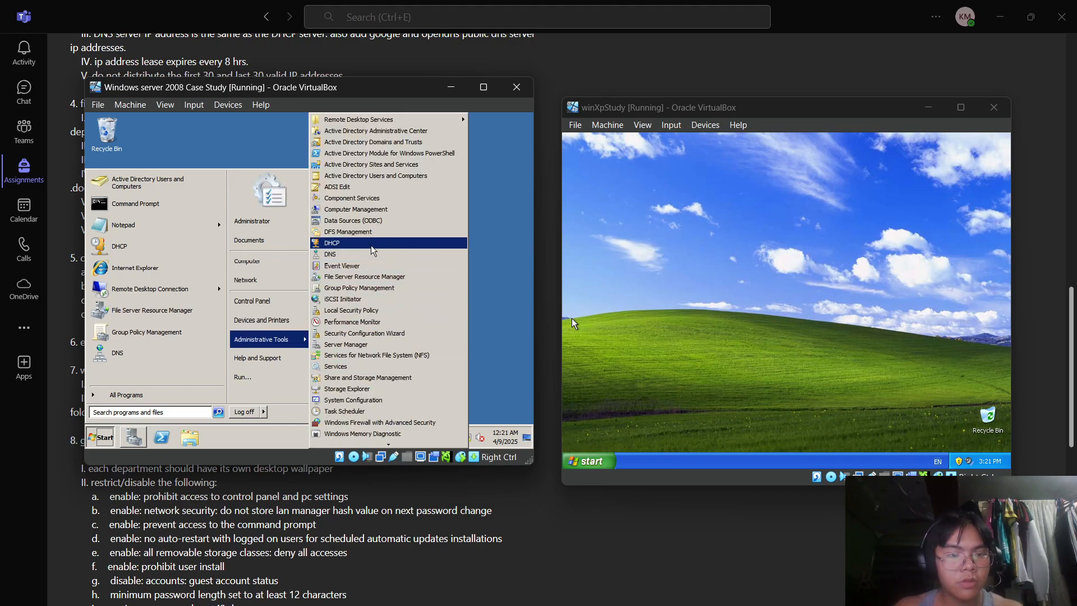
{"action": "left_click", "coordinate": [350, 178]}
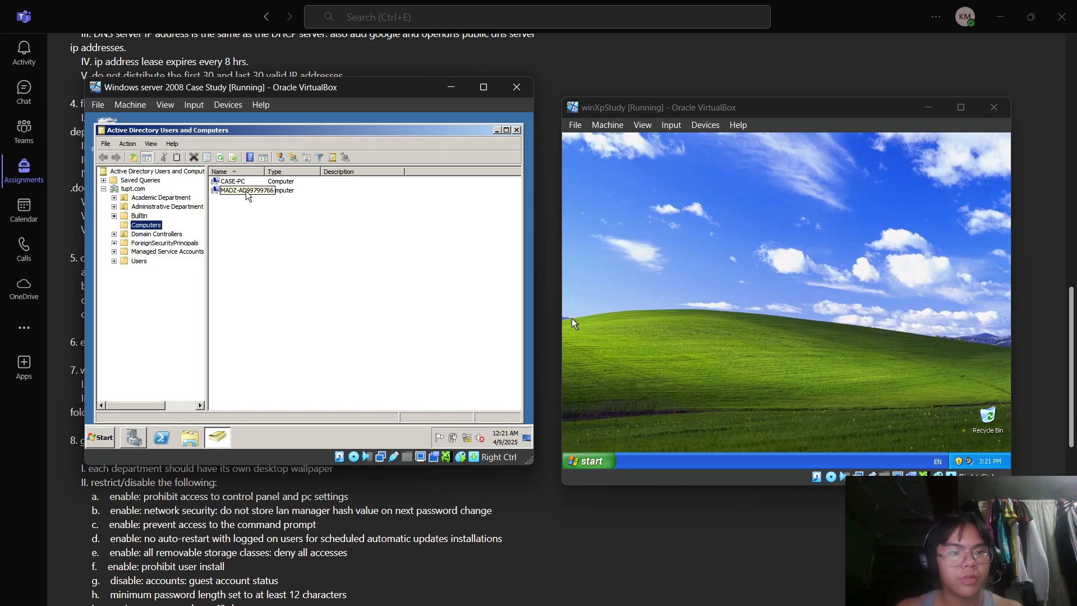
{"action": "left_click", "coordinate": [100, 437]}
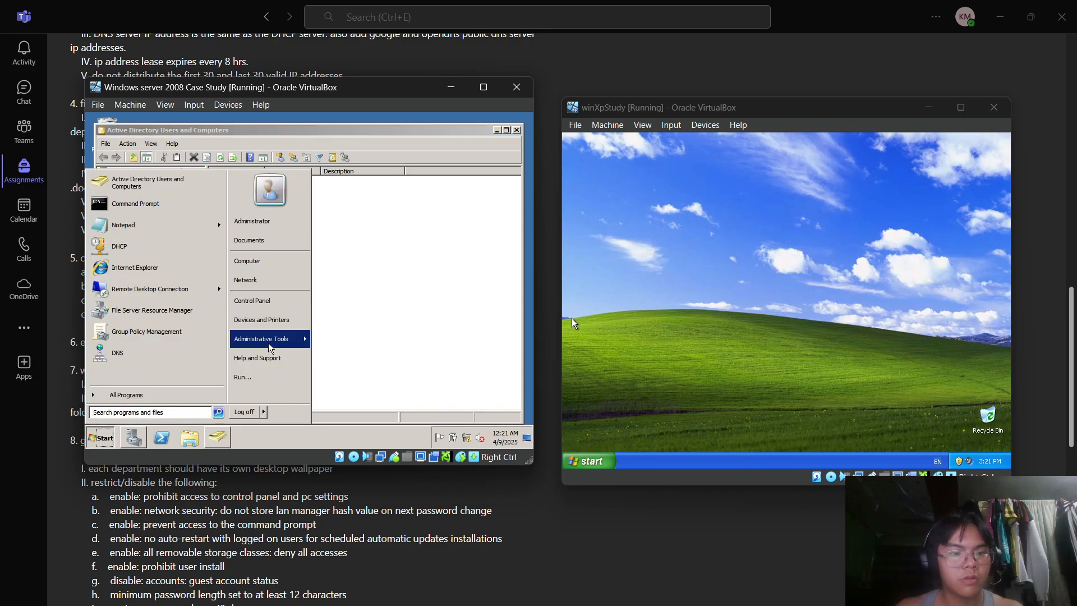
- In Remote Desktop Connection, enter the XP computer's name (starting MADZ) and connect to it
{"action": "left_click", "coordinate": [173, 294]}
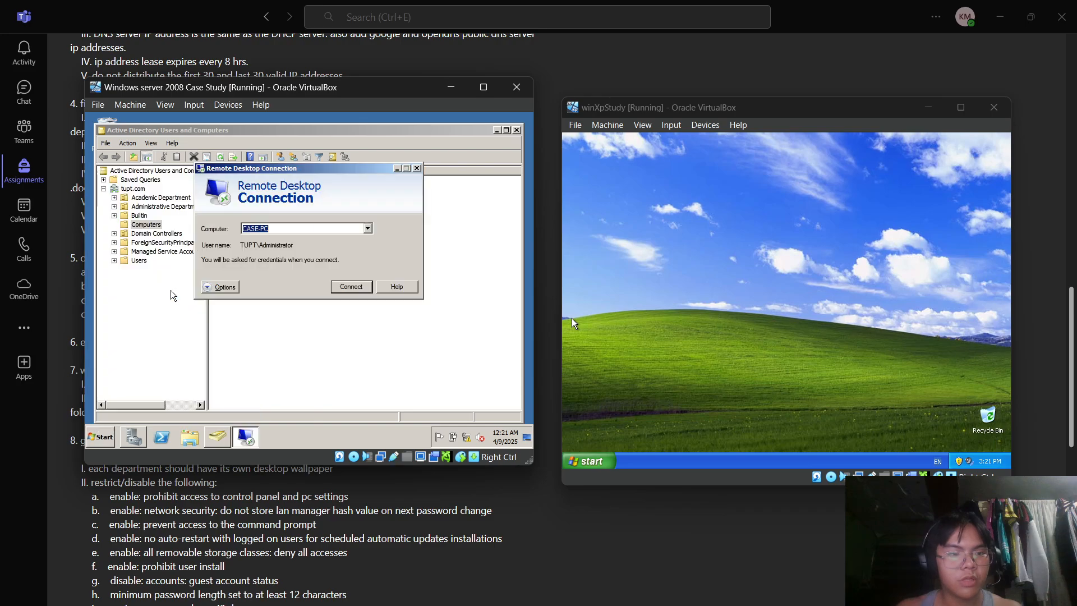
{"action": "type", "text": "ma"}
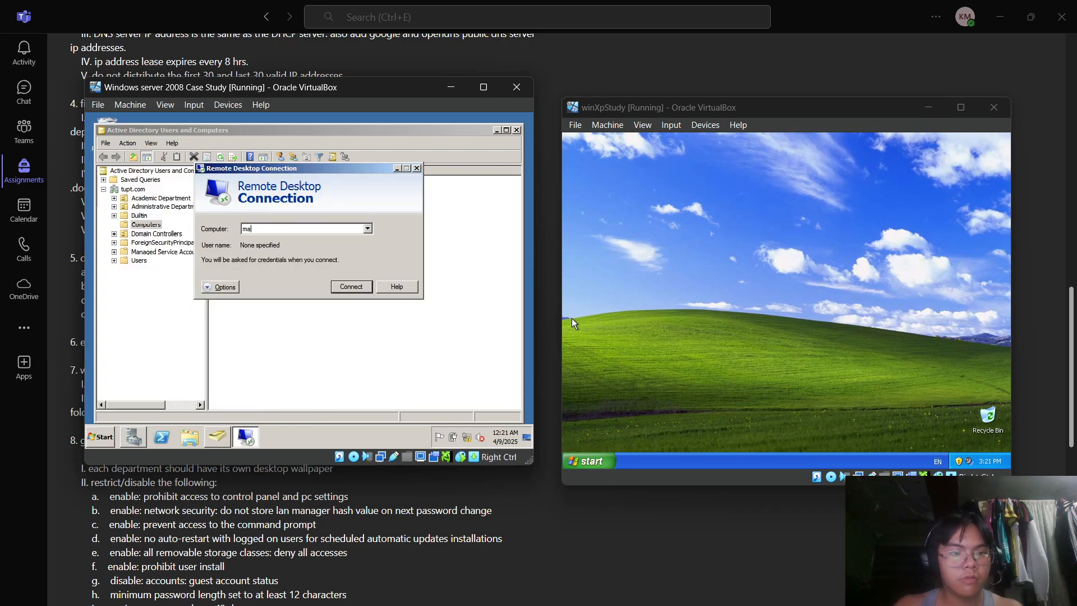
{"action": "key", "text": "Caps_Lock"}
{"action": "key", "text": "BackSpace"}
{"action": "key", "text": "BackSpace"}
{"action": "type", "text": "MADZ-AD"}
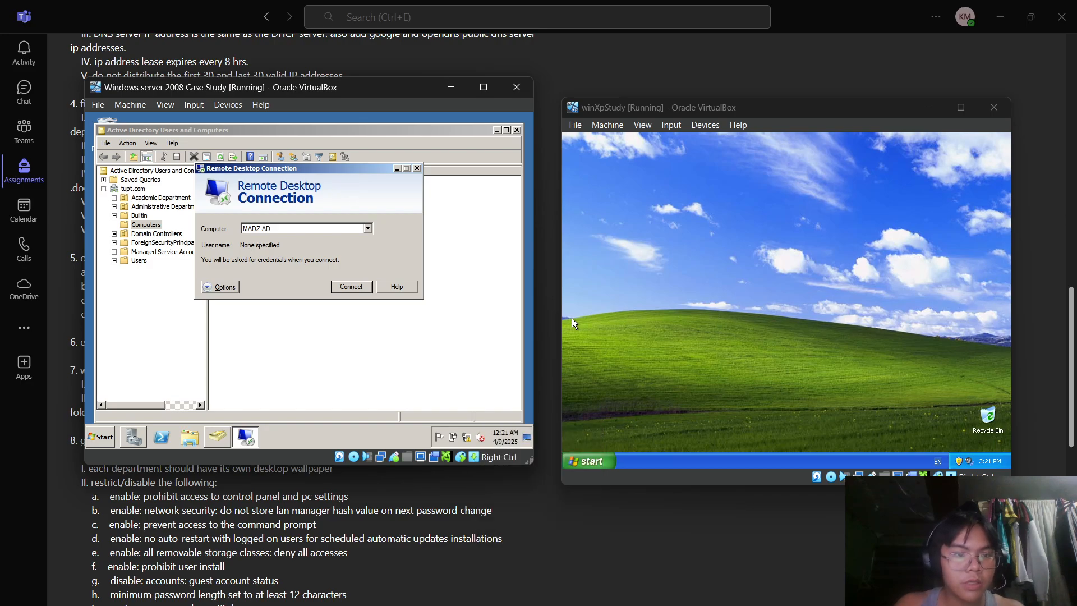
{"action": "left_click_drag", "start_coordinate": [311, 170], "coordinate": [398, 254]}
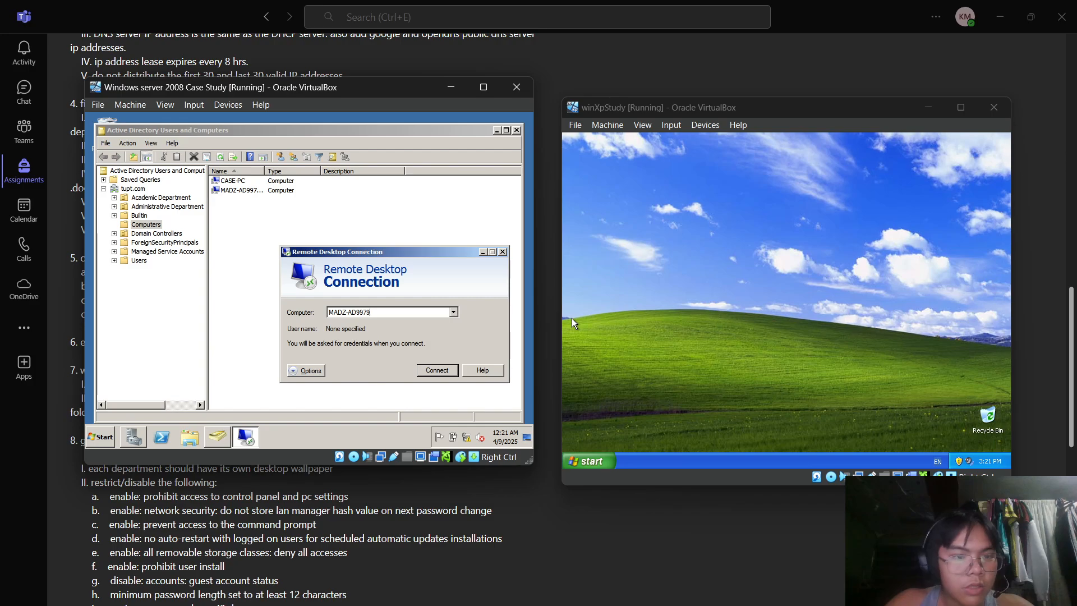
{"action": "key", "text": "Return"}
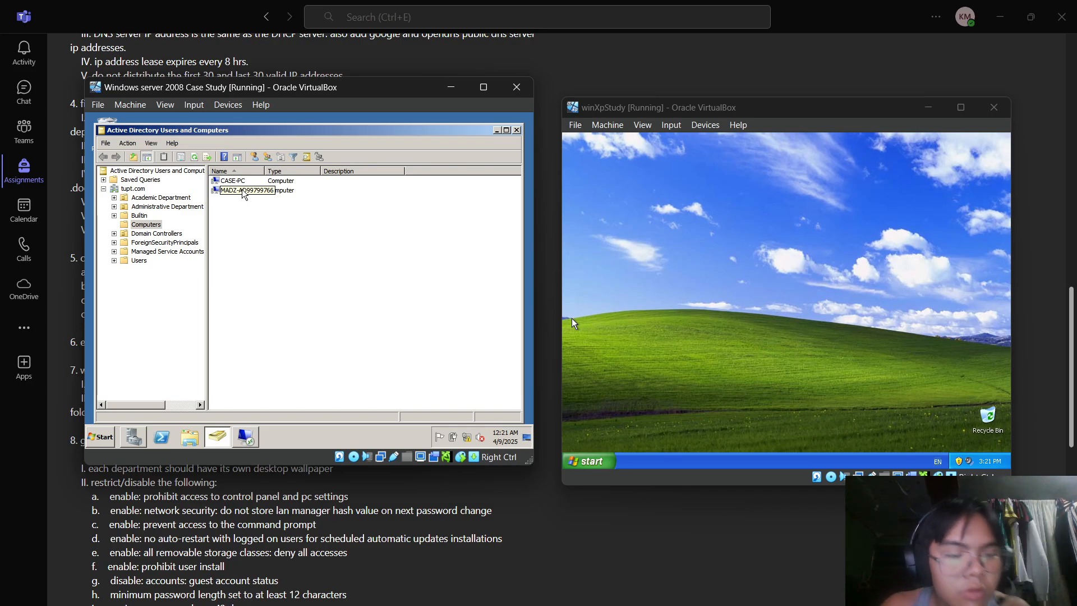
{"action": "left_click", "coordinate": [250, 441]}
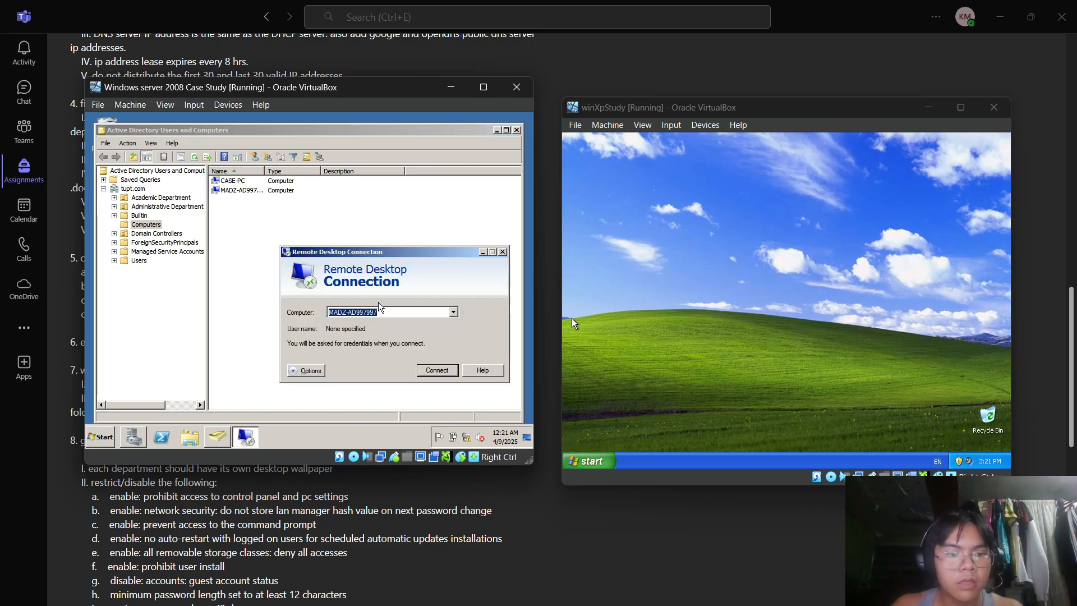
{"action": "left_click", "coordinate": [400, 313]}
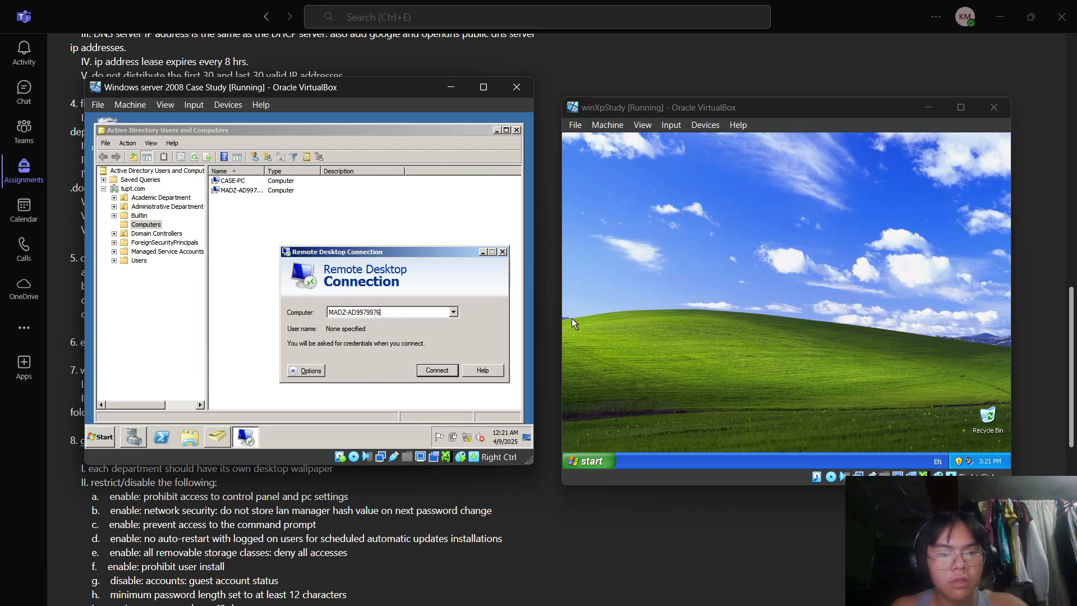
{"action": "key", "text": "Return"}
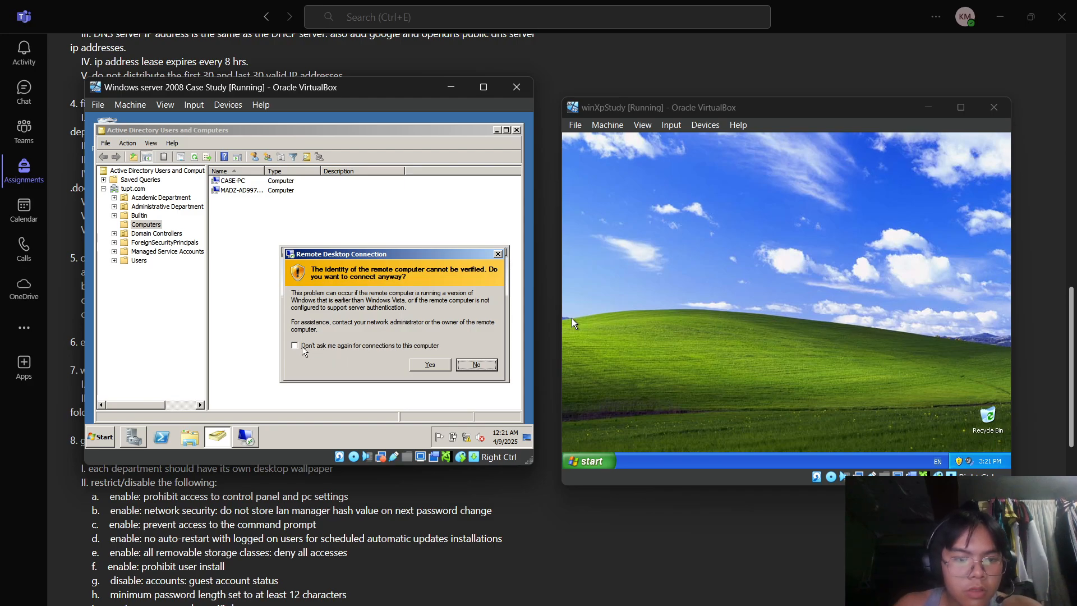
- Accept the unverified-identity warning and log on to the XP machine as administrator
{"action": "left_click", "coordinate": [428, 366]}
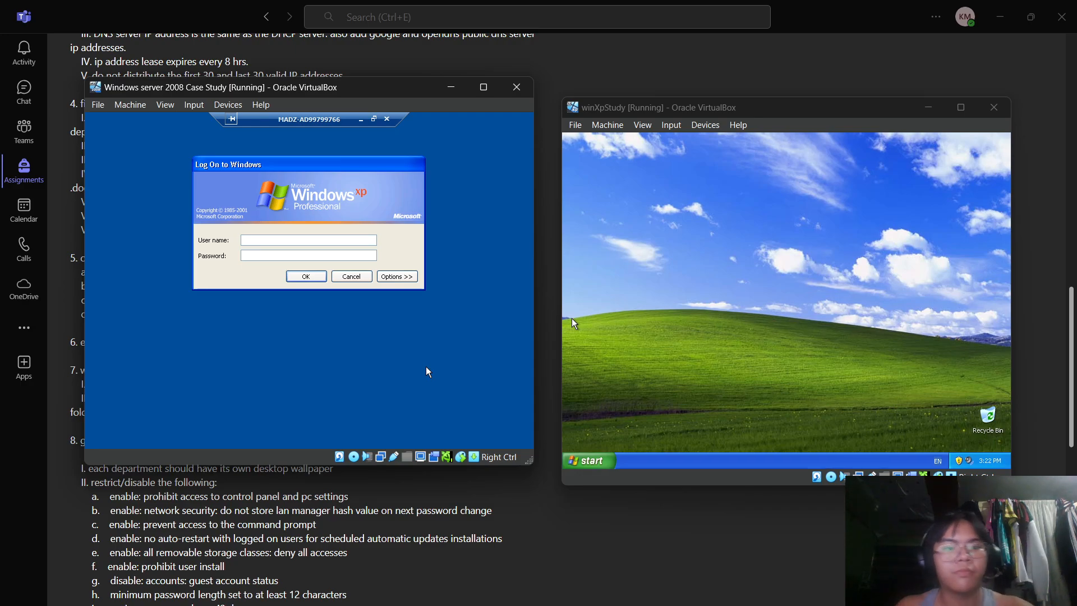
{"action": "key", "text": "Caps_Lock"}
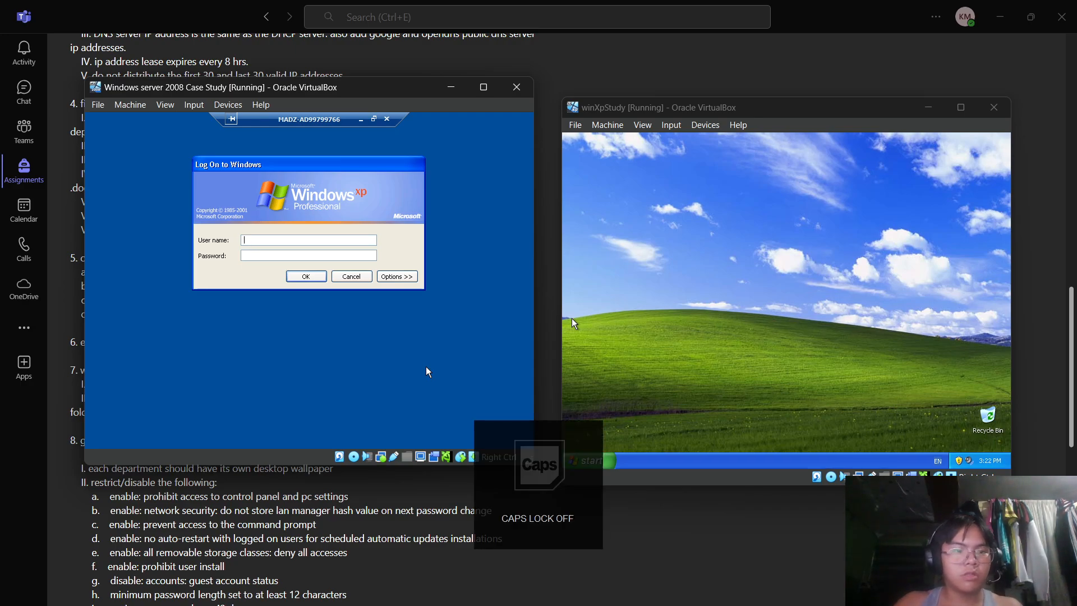
{"action": "type", "text": "strator"}
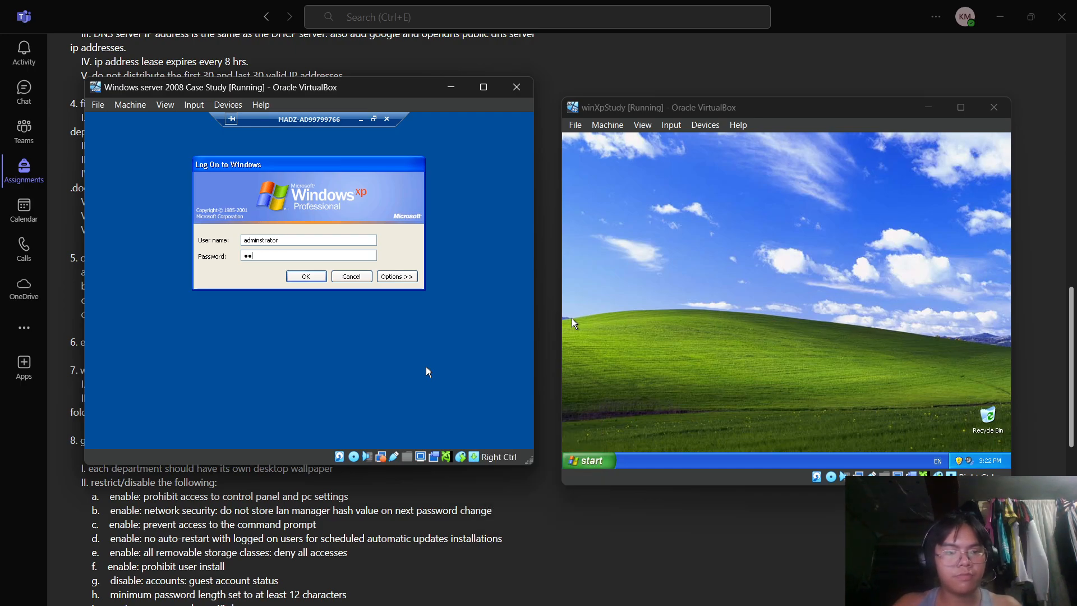
{"action": "type", "text": "d"}
{"action": "key", "text": "Return"}
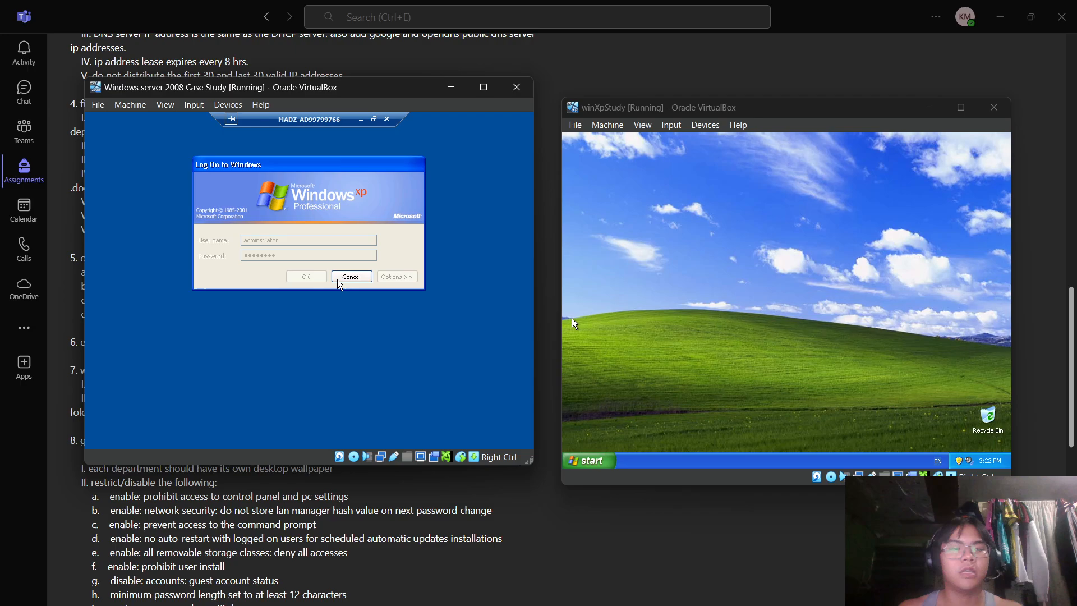
{"action": "mouse_move", "coordinate": [308, 604]}
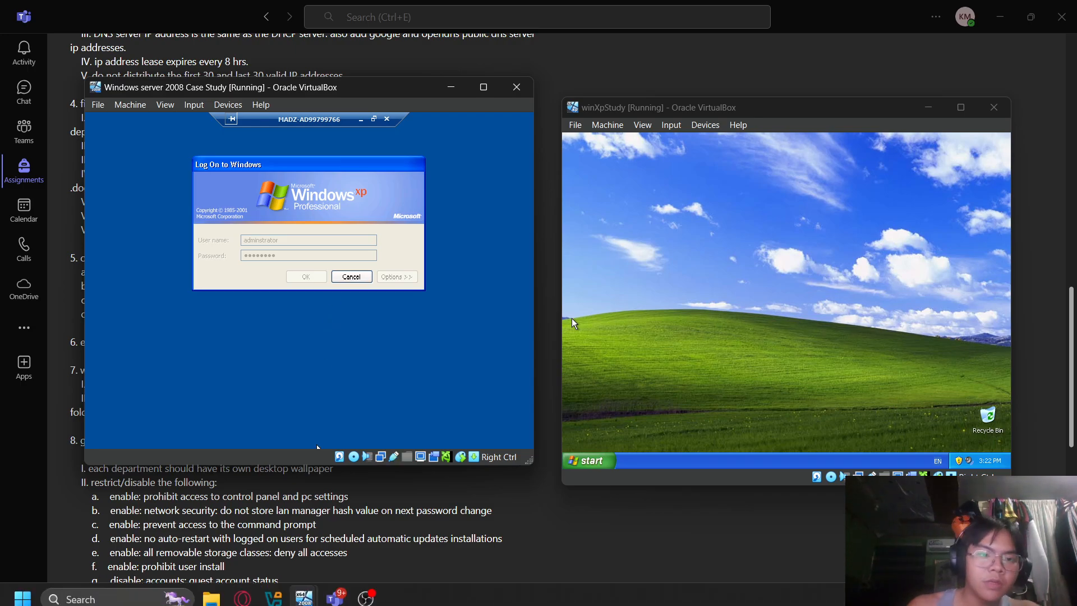
{"action": "left_click", "coordinate": [365, 589]}
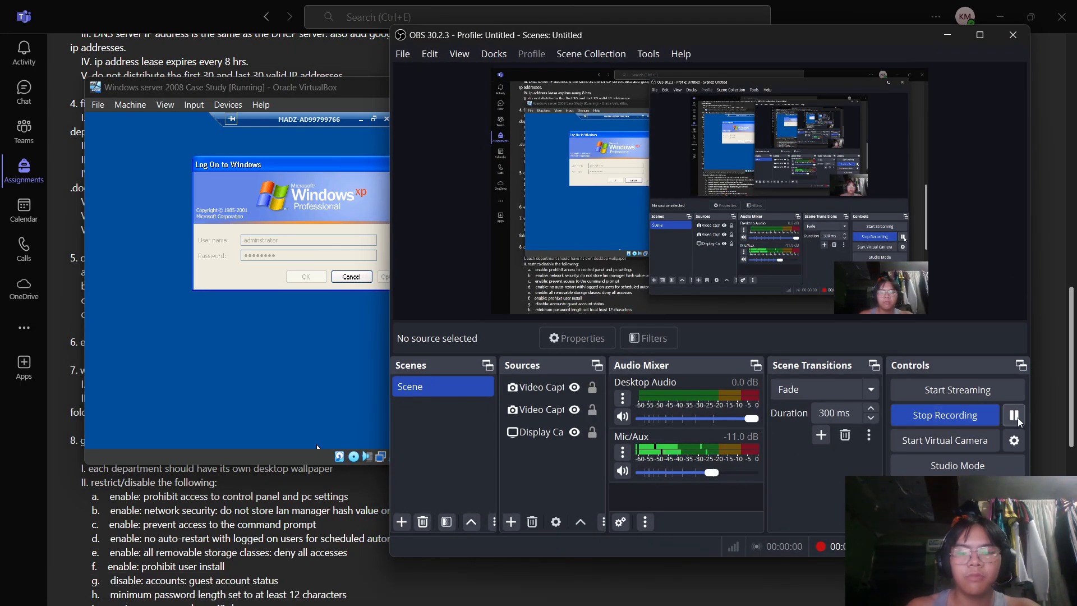